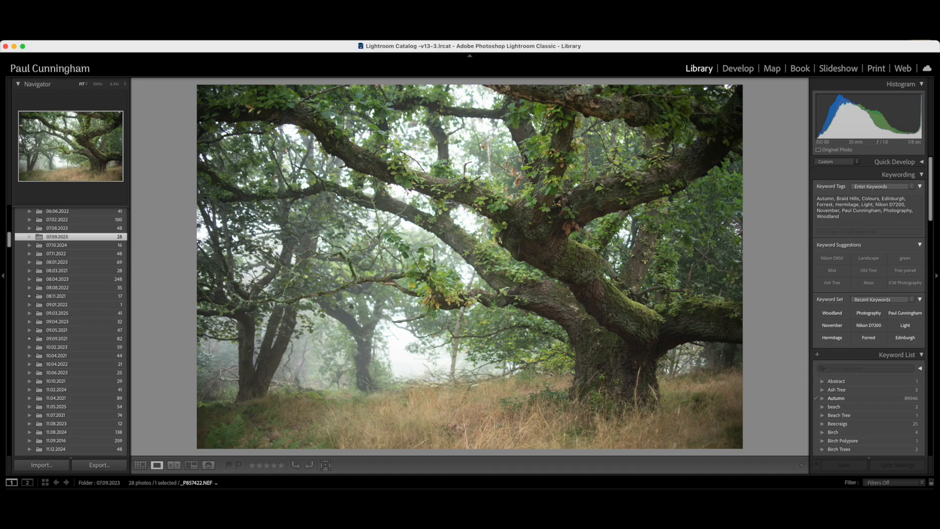
- Switch to the Develop module and check the base of the large oak and surrounding grass at 100%
{"action": "key", "text": "d"}
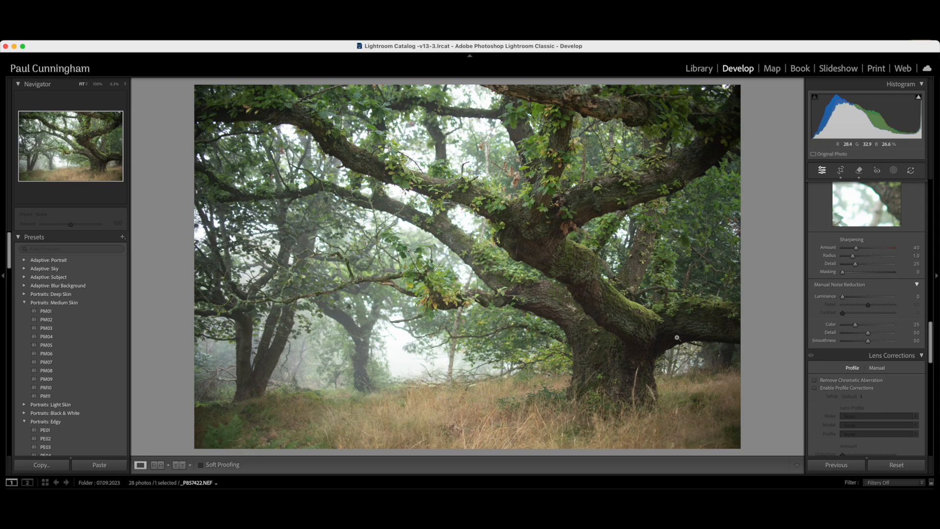
{"action": "left_click", "coordinate": [726, 431]}
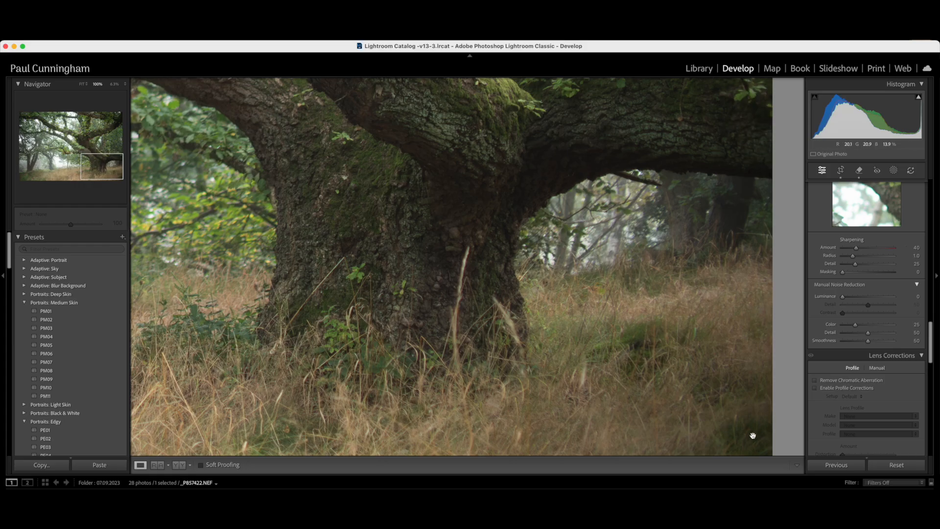
{"action": "left_click", "coordinate": [664, 327]}
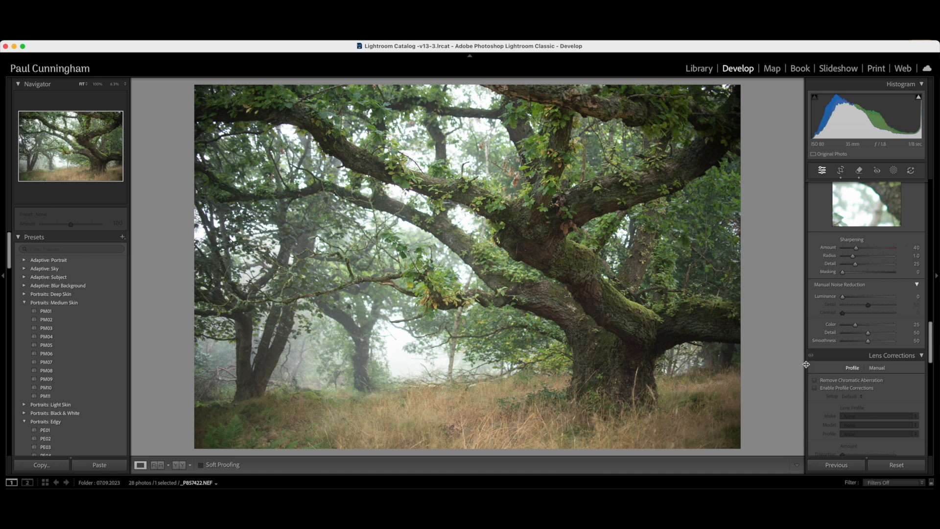
- Enable lens profile corrections and turn on the removal of chromatic aberration
{"action": "left_click", "coordinate": [816, 388]}
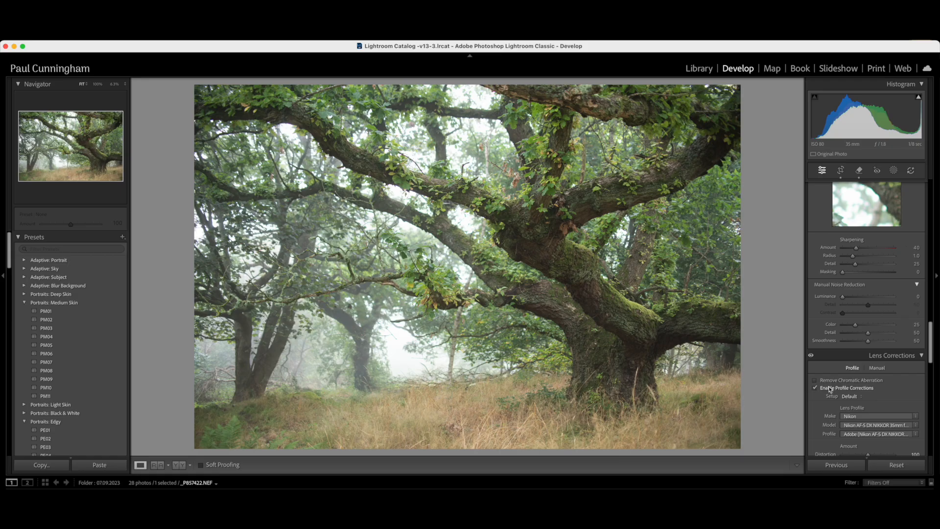
{"action": "left_click", "coordinate": [830, 380]}
- Try Blacks at -100 and Dehaze at +100 on the whole photo, resetting each to its default
{"action": "scroll", "coordinate": [856, 388], "scroll_direction": "up", "scroll_amount": 6}
{"action": "scroll", "coordinate": [857, 387], "scroll_direction": "up", "scroll_amount": 3}
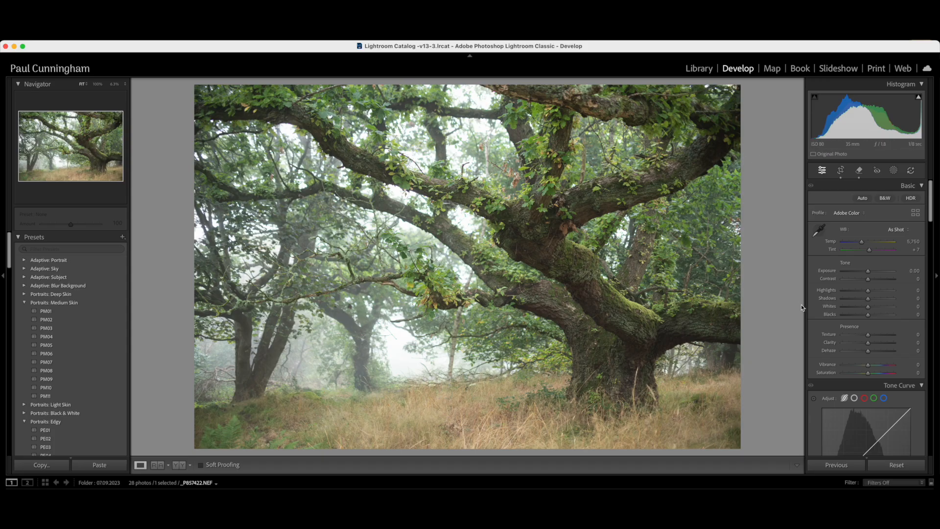
{"action": "left_click_drag", "start_coordinate": [868, 317], "coordinate": [803, 316]}
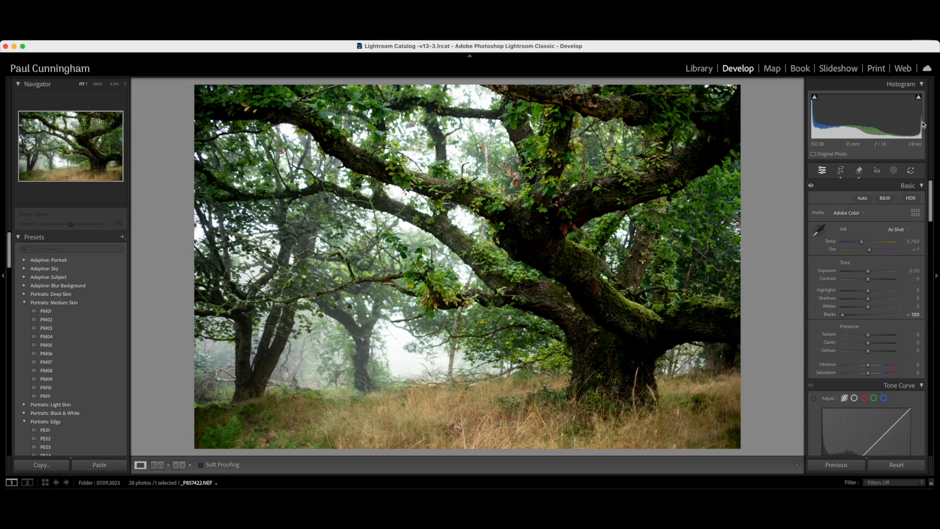
{"action": "double_click", "coordinate": [831, 315]}
{"action": "left_click", "coordinate": [869, 352]}
{"action": "left_click_drag", "start_coordinate": [868, 354], "coordinate": [915, 353]}
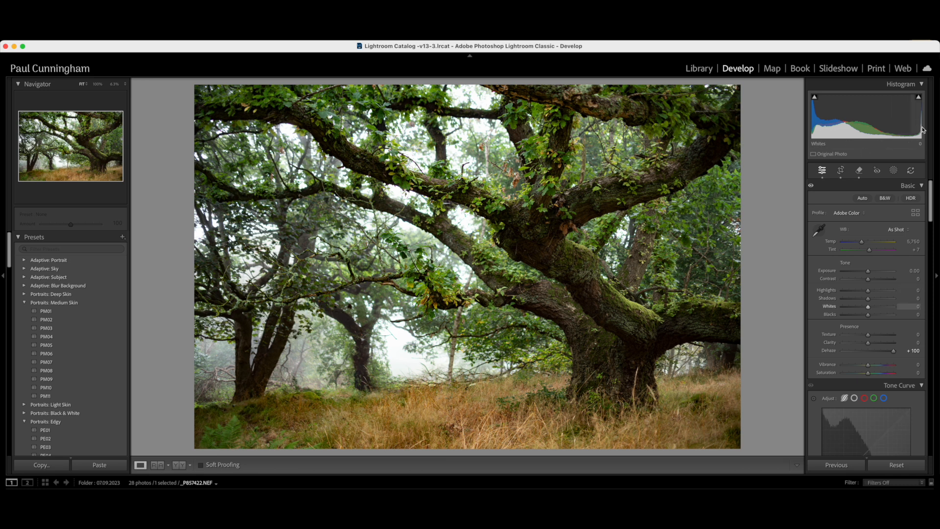
{"action": "left_click", "coordinate": [831, 352]}
{"action": "double_click", "coordinate": [830, 352]}
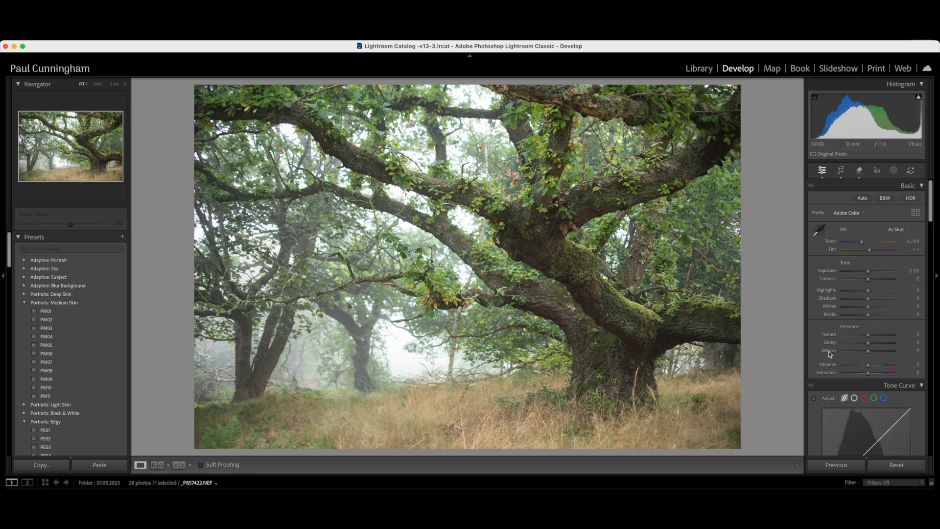
{"action": "double_click", "coordinate": [830, 351]}
{"action": "left_click", "coordinate": [830, 335]}
- Make the basic adjustments: temperature 5,427, Shadows +45 and Blacks +46
{"action": "left_click", "coordinate": [862, 243]}
{"action": "left_click_drag", "start_coordinate": [862, 245], "coordinate": [861, 245]}
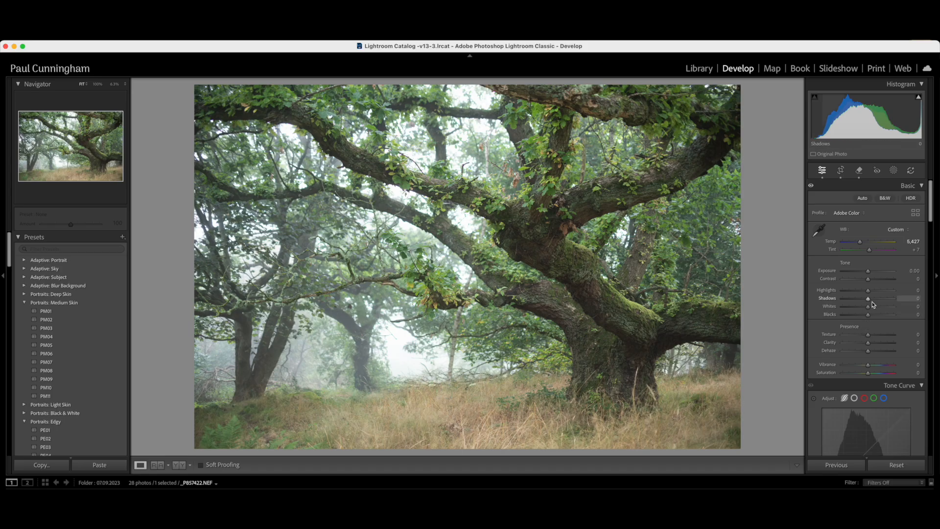
{"action": "left_click_drag", "start_coordinate": [869, 302], "coordinate": [880, 301]}
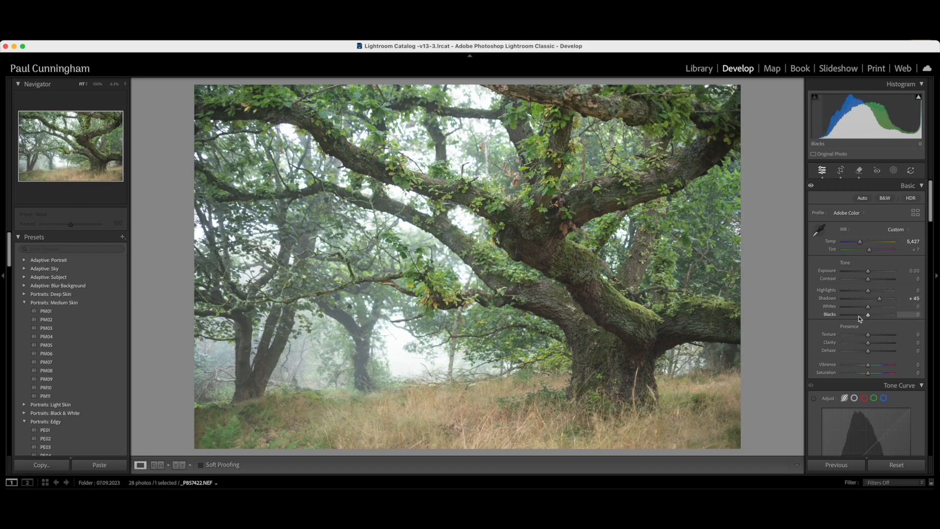
{"action": "left_click_drag", "start_coordinate": [868, 314], "coordinate": [880, 315]}
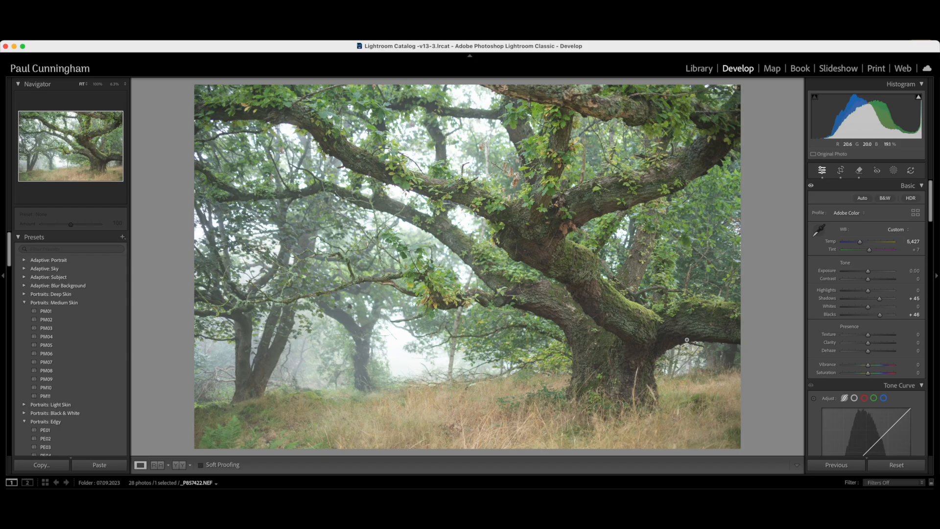
- Compare the before and after versions side by side and return to the single-photo view
{"action": "left_click", "coordinate": [183, 465]}
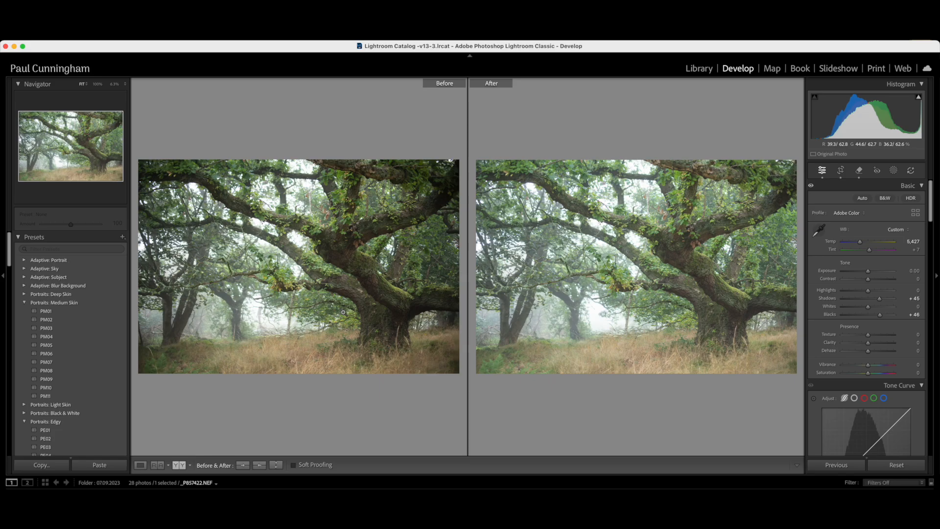
{"action": "left_click", "coordinate": [140, 464]}
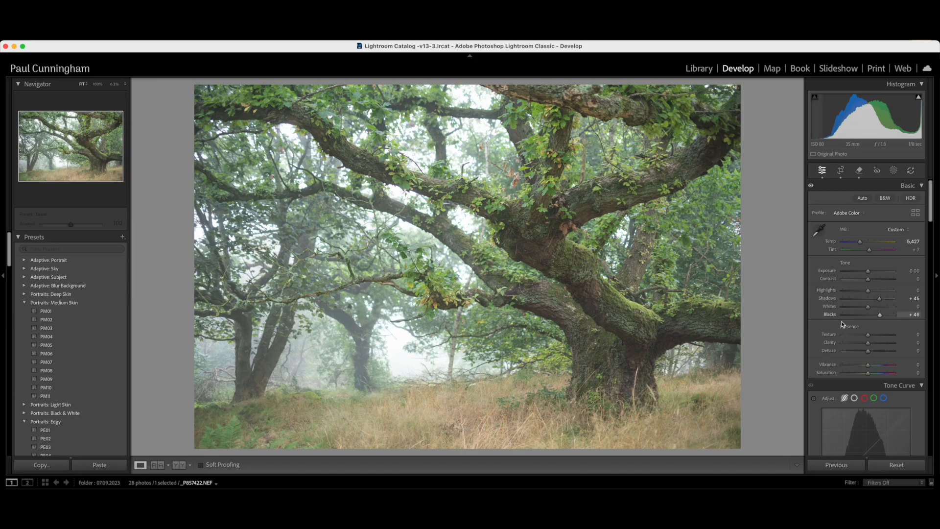
- Reduce the overall Saturation of the photo to -6
{"action": "scroll", "coordinate": [892, 272], "scroll_direction": "down", "scroll_amount": 8}
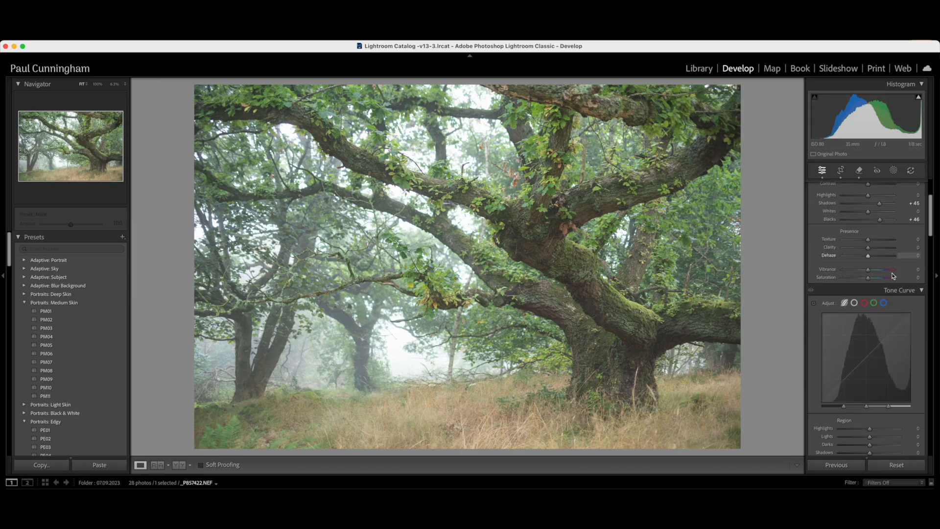
{"action": "scroll", "coordinate": [892, 273], "scroll_direction": "down", "scroll_amount": 2}
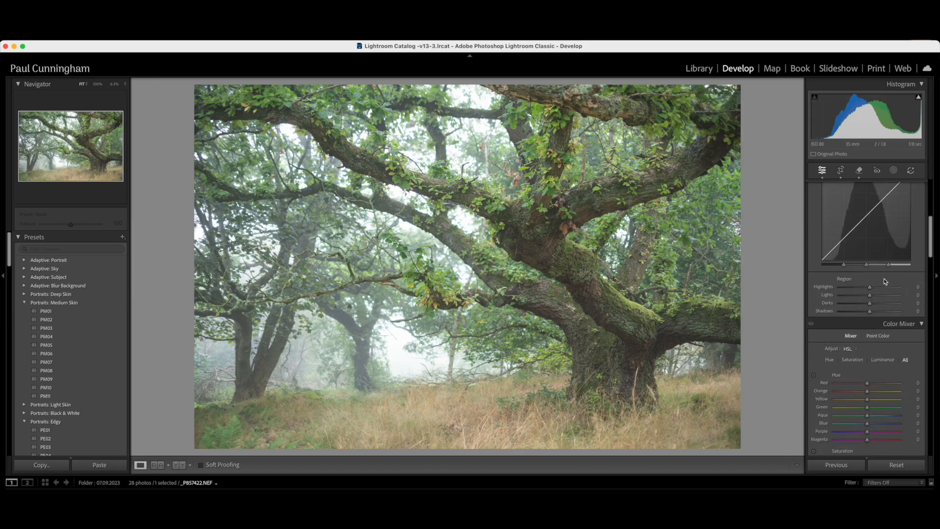
{"action": "scroll", "coordinate": [884, 281], "scroll_direction": "down", "scroll_amount": 5}
{"action": "scroll", "coordinate": [882, 282], "scroll_direction": "up", "scroll_amount": 10}
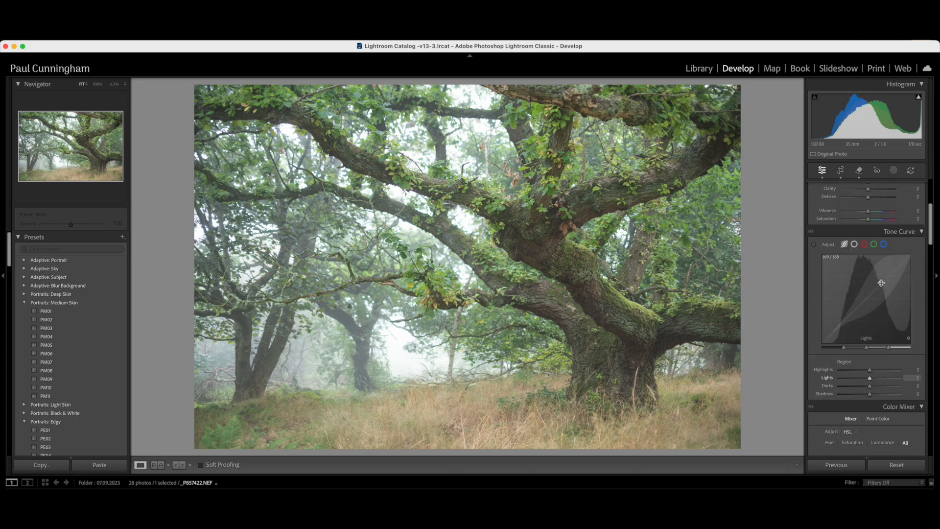
{"action": "scroll", "coordinate": [881, 283], "scroll_direction": "up", "scroll_amount": 8}
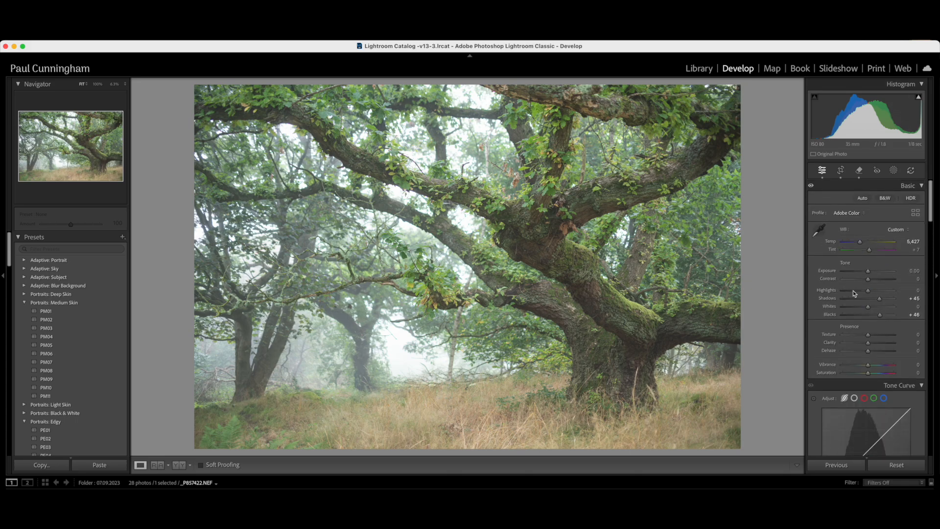
{"action": "scroll", "coordinate": [852, 323], "scroll_direction": "down", "scroll_amount": 1}
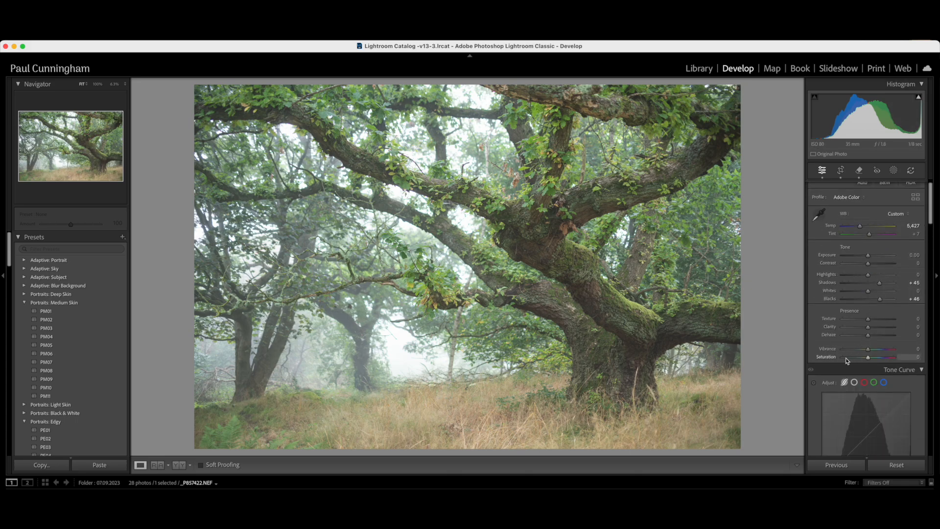
{"action": "left_click", "coordinate": [867, 358]}
{"action": "left_click_drag", "start_coordinate": [869, 361], "coordinate": [868, 361]}
{"action": "scroll", "coordinate": [882, 219], "scroll_direction": "up", "scroll_amount": 2}
{"action": "scroll", "coordinate": [882, 220], "scroll_direction": "down", "scroll_amount": 1}
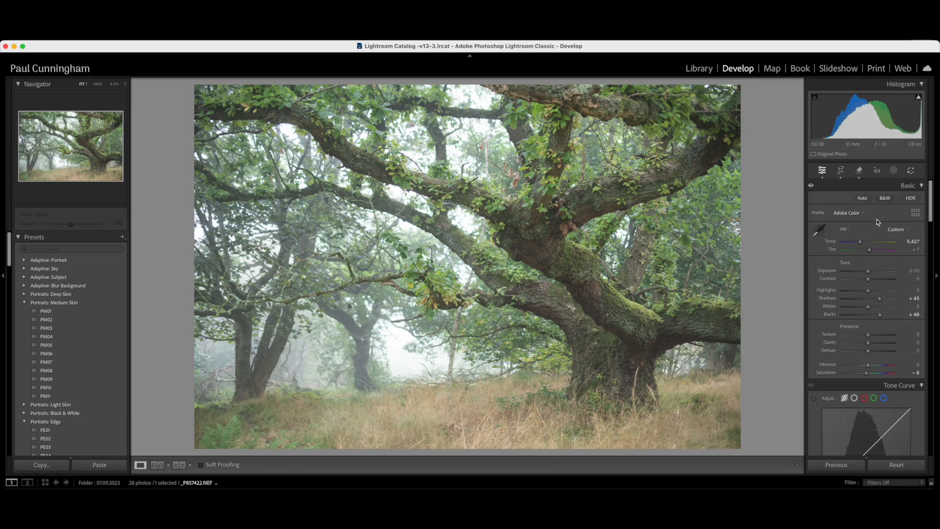
- Create a brush mask with size 18 and paint over the fork at the top of the oak's trunk
{"action": "left_click", "coordinate": [896, 172]}
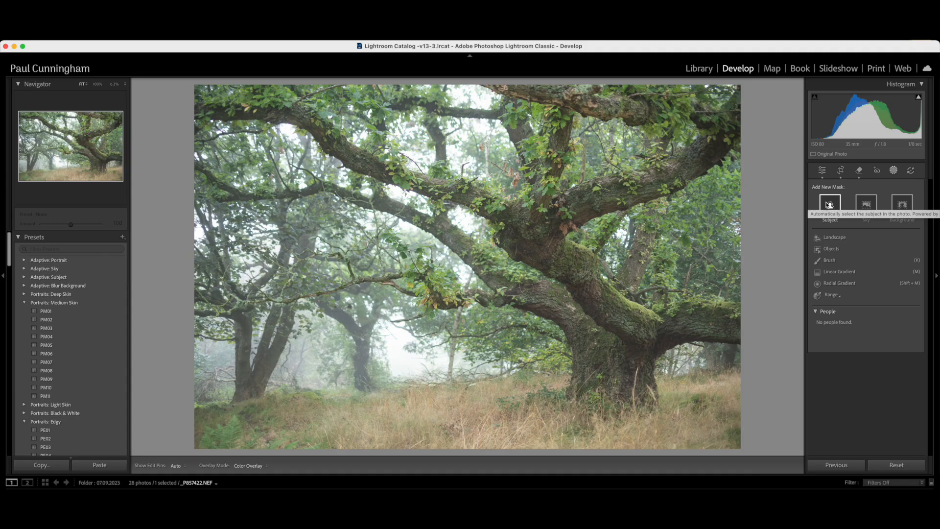
{"action": "left_click", "coordinate": [829, 261]}
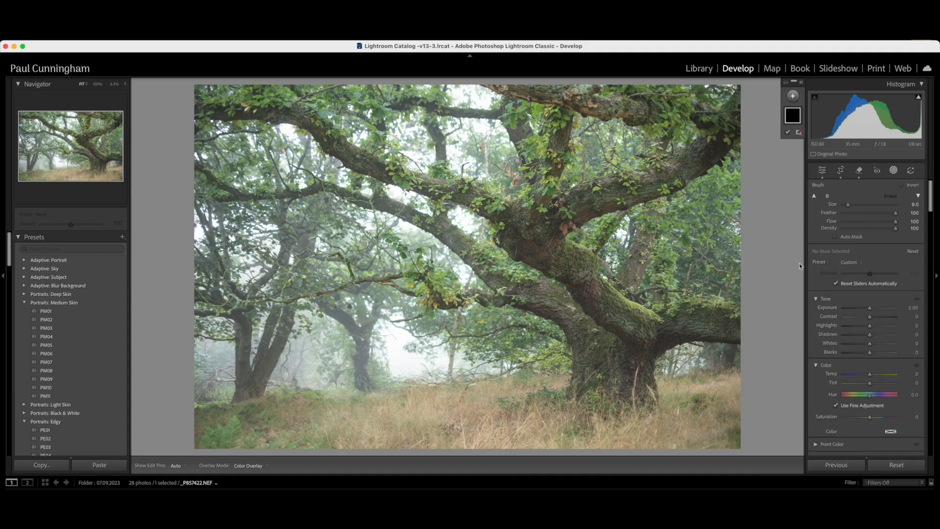
{"action": "scroll", "coordinate": [535, 244], "scroll_direction": "up", "scroll_amount": 5}
{"action": "scroll", "coordinate": [535, 244], "scroll_direction": "up", "scroll_amount": 3}
{"action": "left_click_drag", "start_coordinate": [533, 244], "coordinate": [535, 247]}
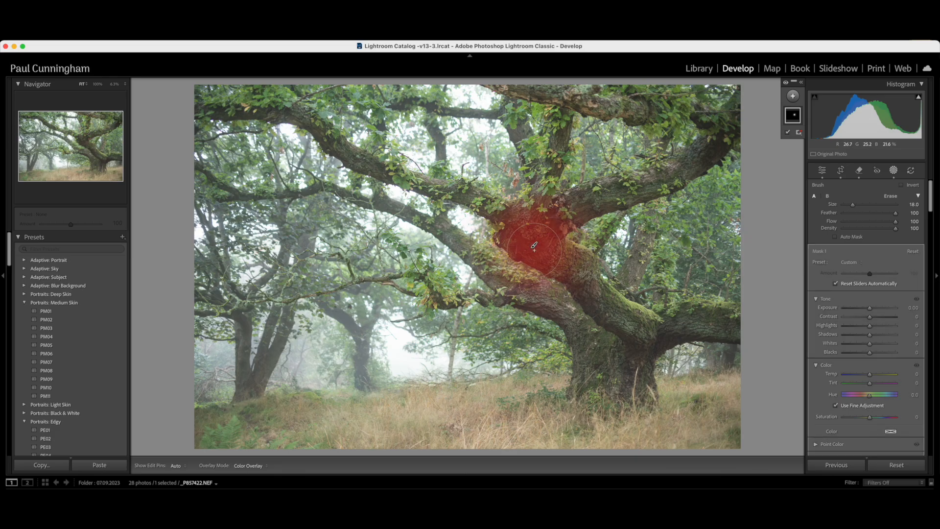
- Reduce the brush size to 12 and extend the mask down the trunk to its base and the start of the lower right branch
{"action": "scroll", "coordinate": [555, 267], "scroll_direction": "up", "scroll_amount": 3}
{"action": "scroll", "coordinate": [555, 267], "scroll_direction": "down", "scroll_amount": 2}
{"action": "key", "text": "h"}
{"action": "left_click_drag", "start_coordinate": [556, 266], "coordinate": [641, 348]}
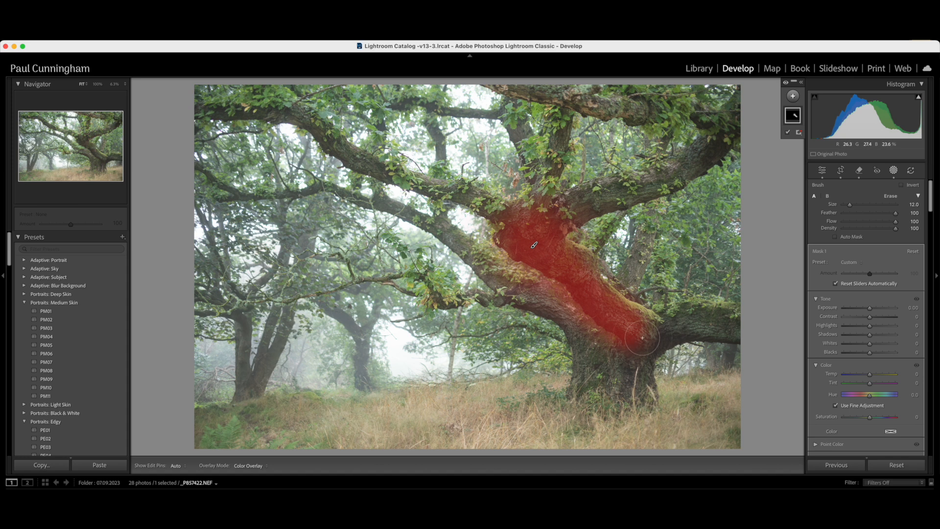
{"action": "mouse_move", "coordinate": [642, 343]}
{"action": "left_mouse_down"}
{"action": "mouse_move", "coordinate": [654, 350]}
{"action": "mouse_move", "coordinate": [680, 335]}
{"action": "left_mouse_up"}
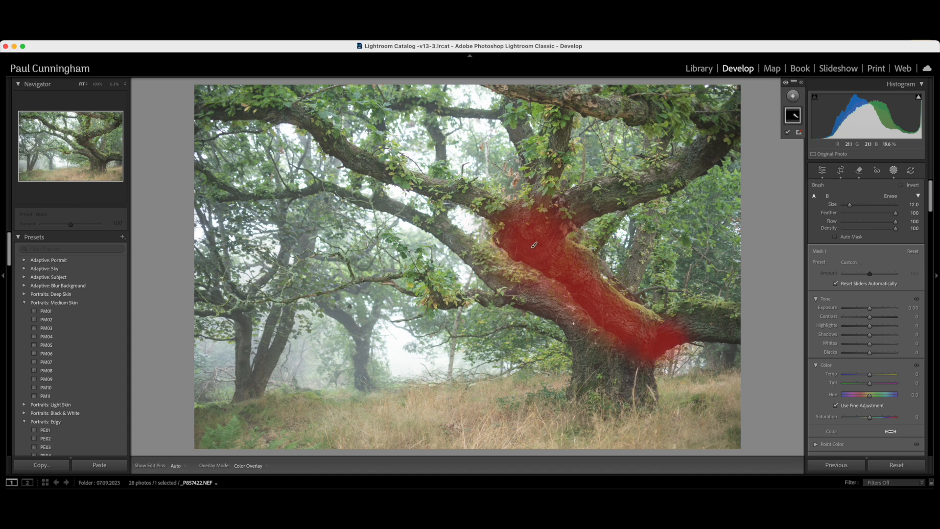
{"action": "left_click_drag", "start_coordinate": [618, 351], "coordinate": [639, 387]}
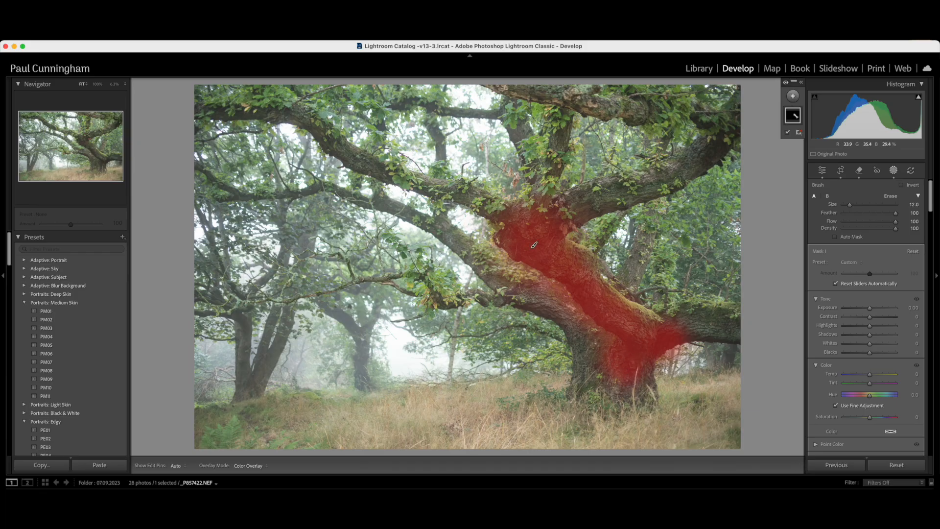
- With brush size 4, paint the mask along the undersides of the upper left and right branches and the trunk's left edge
{"action": "key", "text": "["}
{"action": "key", "text": "["}
{"action": "mouse_move", "coordinate": [497, 216]}
{"action": "left_mouse_down"}
{"action": "mouse_move", "coordinate": [362, 172]}
{"action": "mouse_move", "coordinate": [299, 124]}
{"action": "mouse_move", "coordinate": [215, 113]}
{"action": "left_mouse_up"}
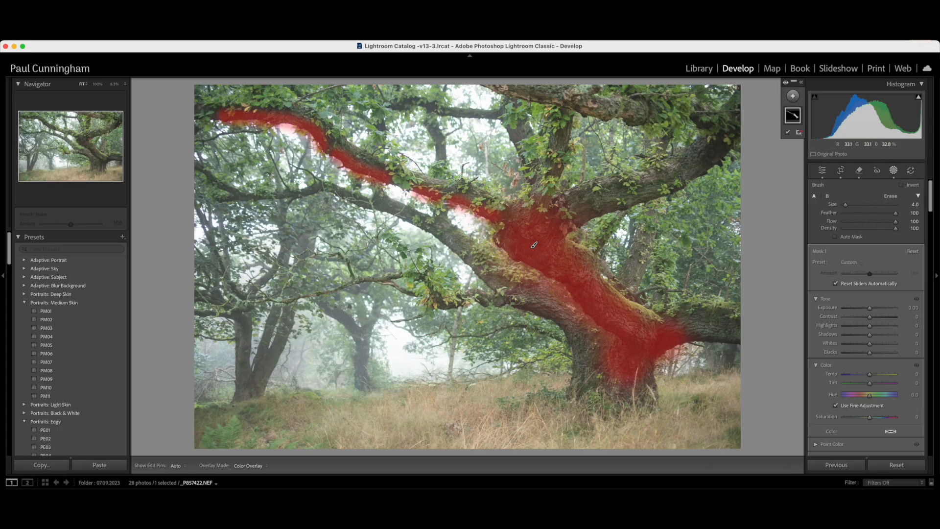
{"action": "key", "text": "h"}
{"action": "mouse_move", "coordinate": [556, 322]}
{"action": "left_mouse_down"}
{"action": "mouse_move", "coordinate": [580, 368]}
{"action": "mouse_move", "coordinate": [574, 387]}
{"action": "left_mouse_up"}
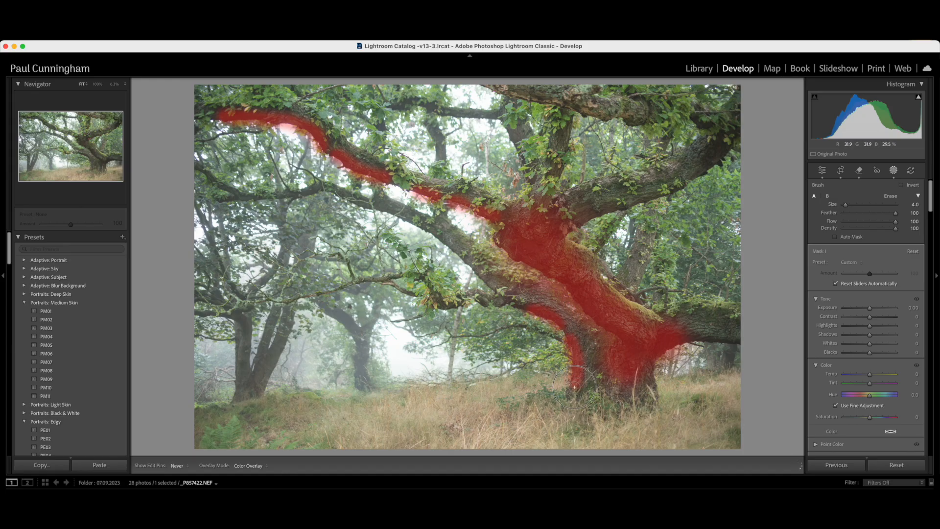
{"action": "key", "text": "h"}
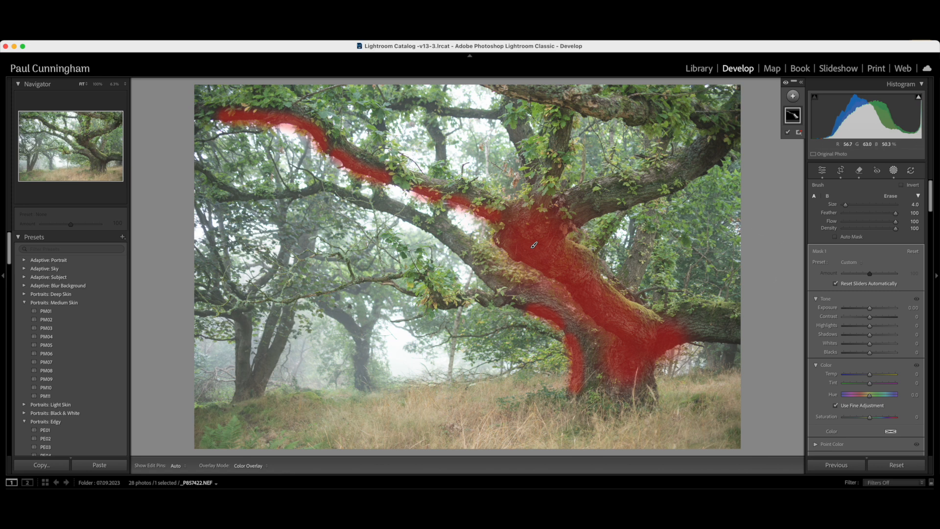
{"action": "left_click_drag", "start_coordinate": [693, 178], "coordinate": [728, 141]}
{"action": "mouse_move", "coordinate": [602, 213]}
{"action": "left_mouse_down"}
{"action": "mouse_move", "coordinate": [670, 178]}
{"action": "mouse_move", "coordinate": [695, 179]}
{"action": "left_mouse_up"}
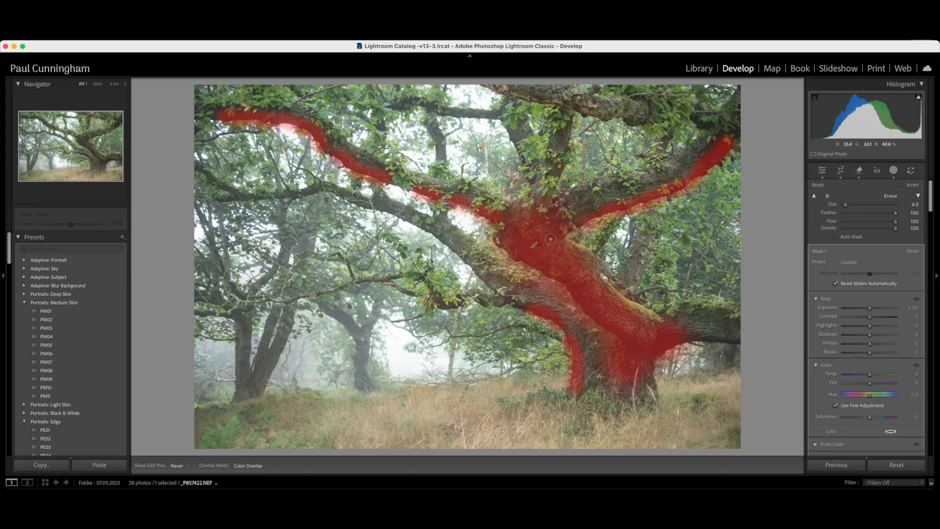
{"action": "left_click_drag", "start_coordinate": [736, 114], "coordinate": [736, 119]}
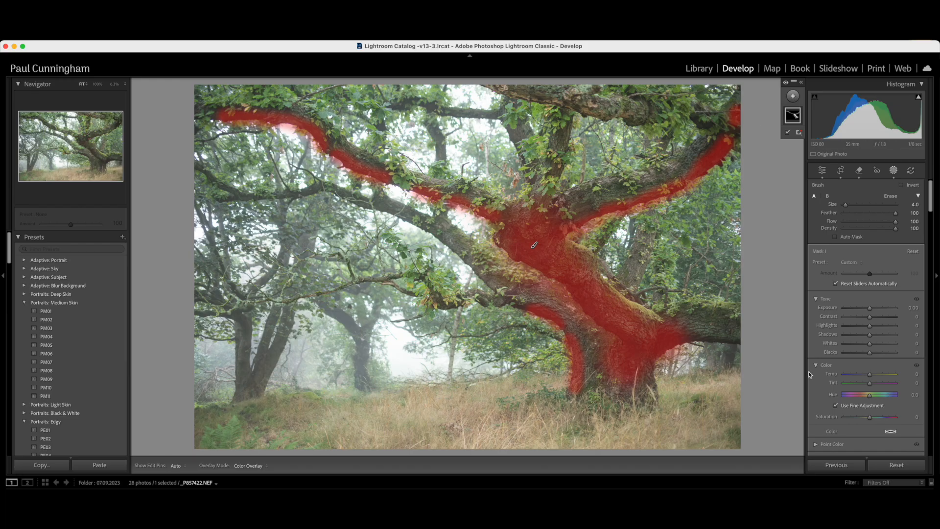
- Darken the masked trunk and branches with Blacks -6, Highlights -40 and Exposure -0.22
{"action": "left_click", "coordinate": [870, 355]}
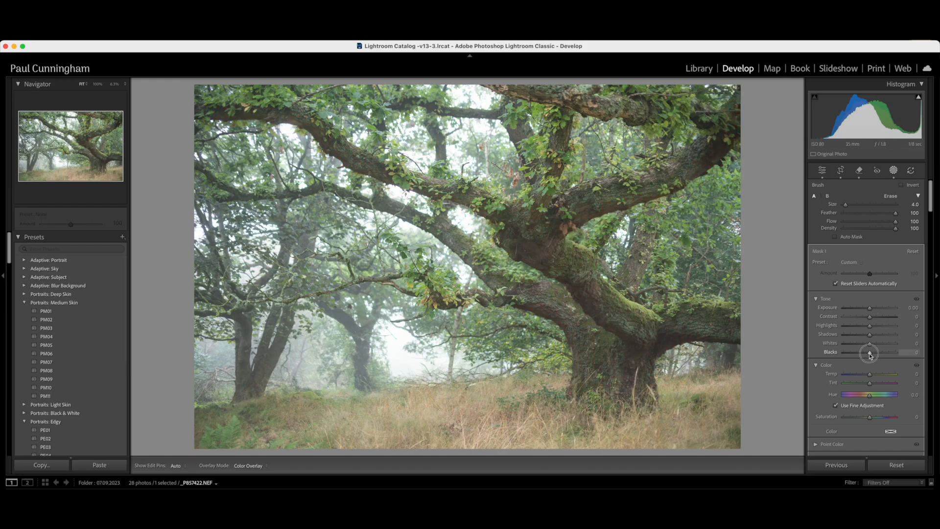
{"action": "left_click_drag", "start_coordinate": [870, 356], "coordinate": [867, 353]}
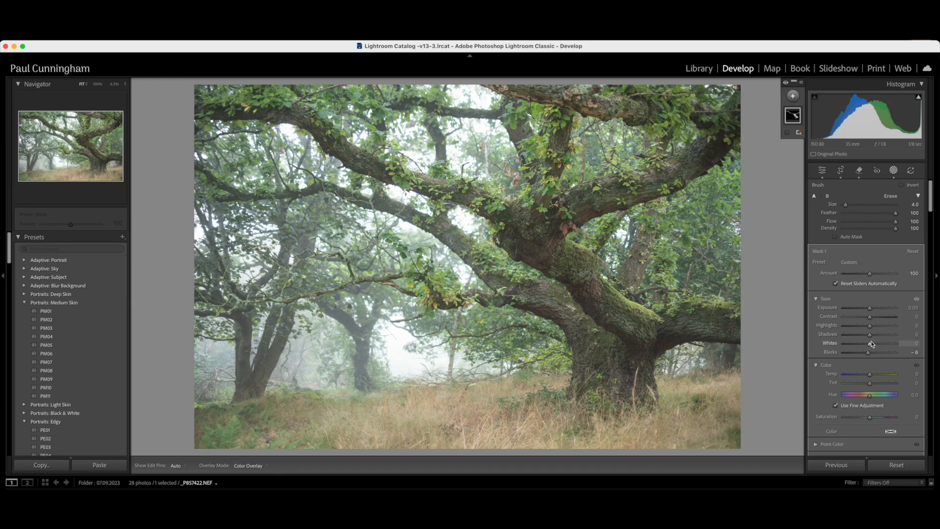
{"action": "left_click_drag", "start_coordinate": [869, 327], "coordinate": [858, 331]}
{"action": "left_click_drag", "start_coordinate": [870, 310], "coordinate": [868, 310]}
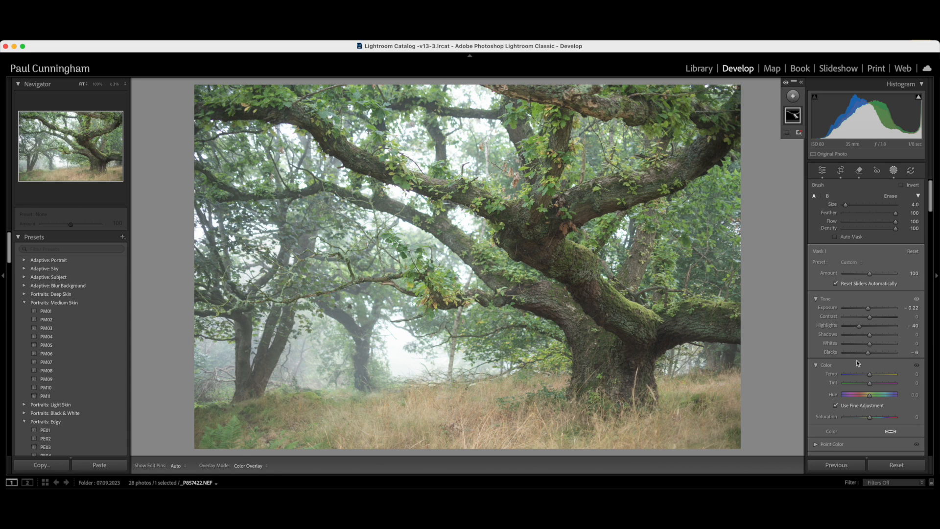
{"action": "scroll", "coordinate": [860, 359], "scroll_direction": "down", "scroll_amount": 5}
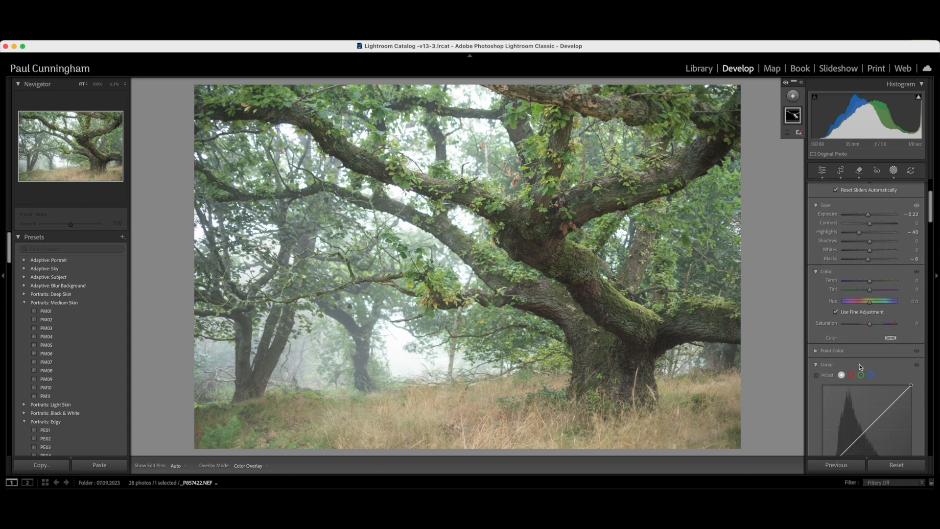
{"action": "scroll", "coordinate": [860, 366], "scroll_direction": "down", "scroll_amount": 1}
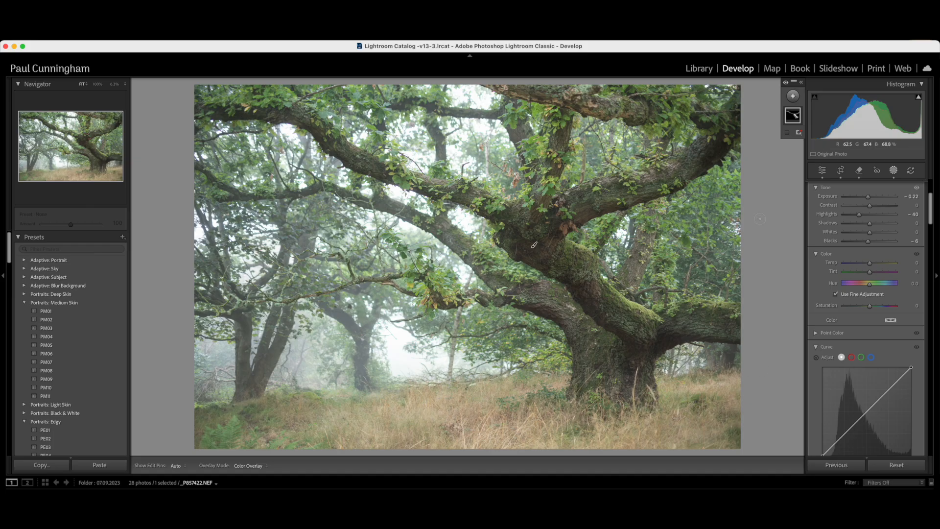
- Close the masking tool for the trunk and branches, keeping the mask adjustments, and return to the global adjustments
{"action": "scroll", "coordinate": [822, 281], "scroll_direction": "up", "scroll_amount": 6}
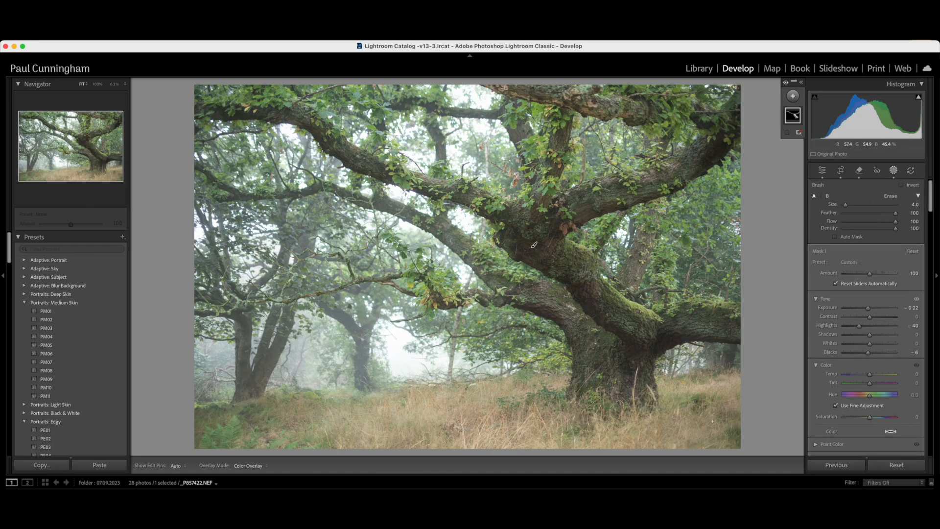
{"action": "scroll", "coordinate": [865, 443], "scroll_direction": "down", "scroll_amount": 15}
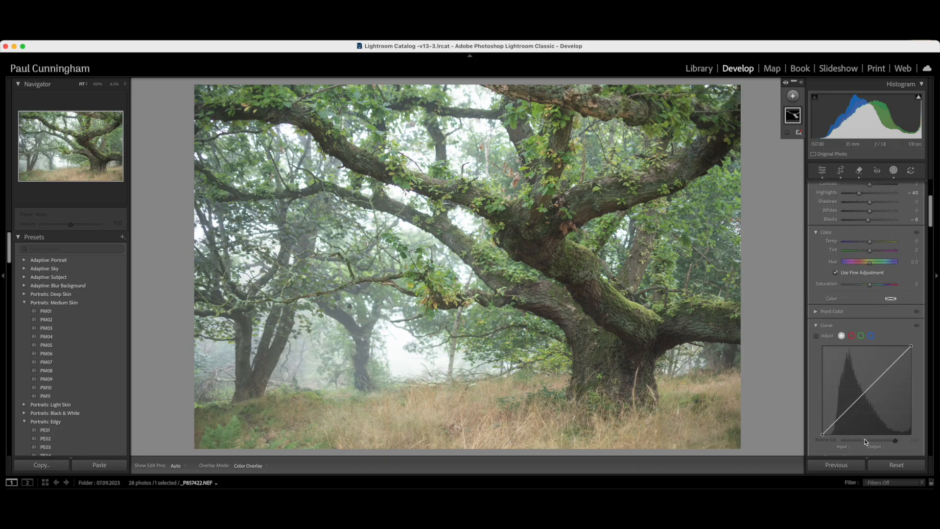
{"action": "scroll", "coordinate": [865, 440], "scroll_direction": "down", "scroll_amount": 10}
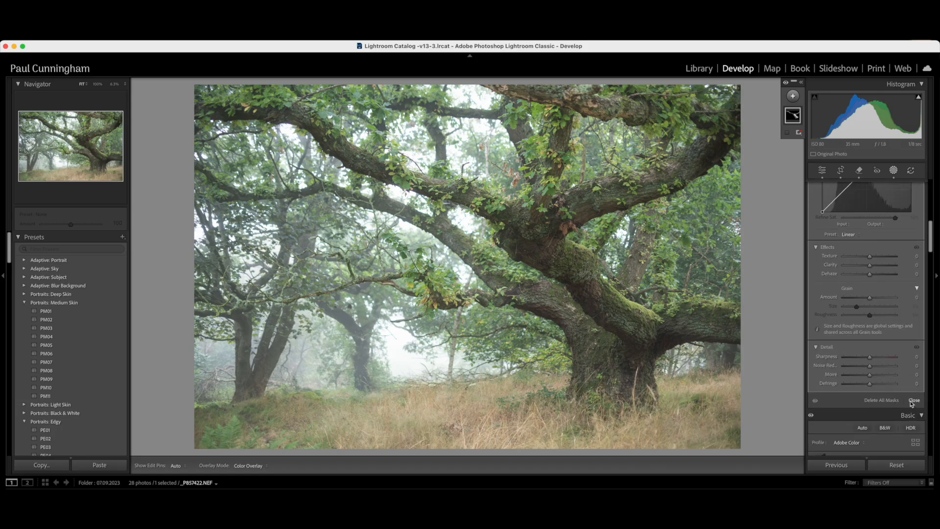
{"action": "left_click", "coordinate": [910, 402]}
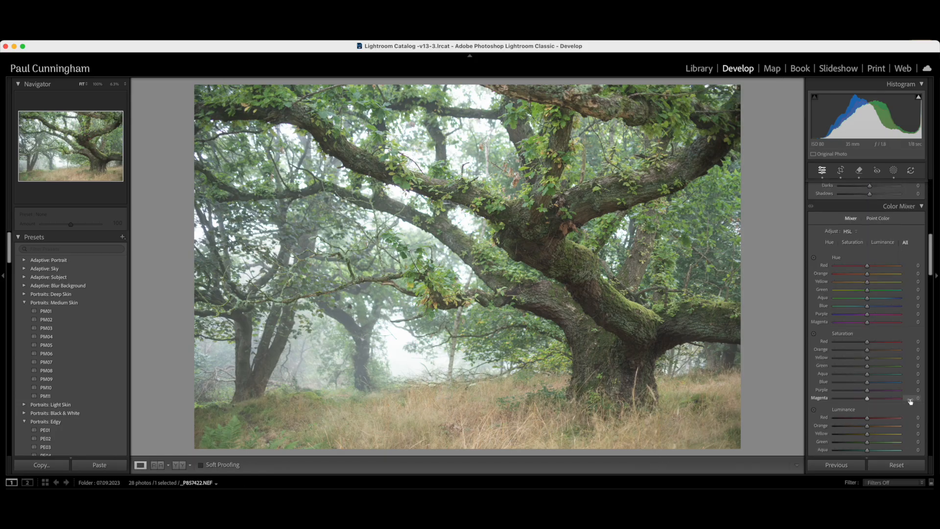
- Compare before and after side by side, examine the mossy trunk at 100%, and return to the single-photo view
{"action": "left_click", "coordinate": [177, 471]}
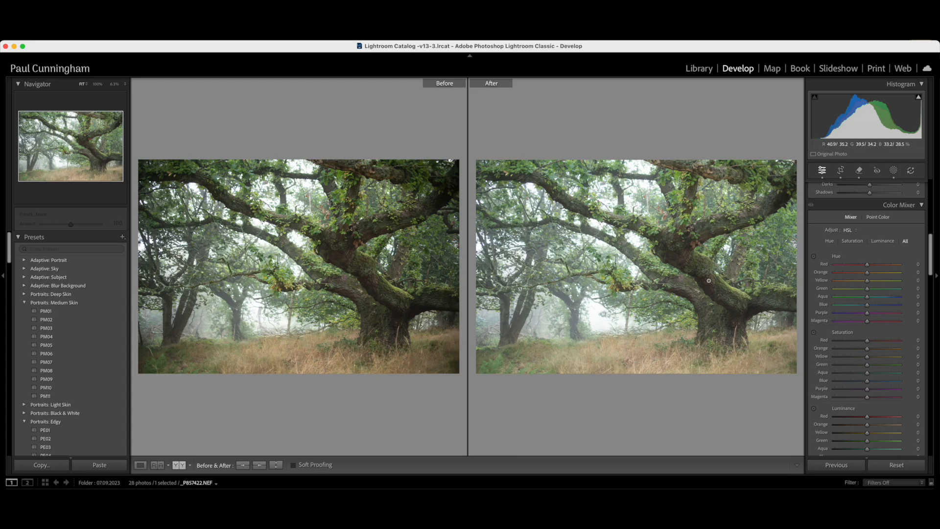
{"action": "left_click", "coordinate": [624, 293]}
{"action": "left_click_drag", "start_coordinate": [658, 296], "coordinate": [431, 280]}
{"action": "left_click_drag", "start_coordinate": [675, 416], "coordinate": [563, 384]}
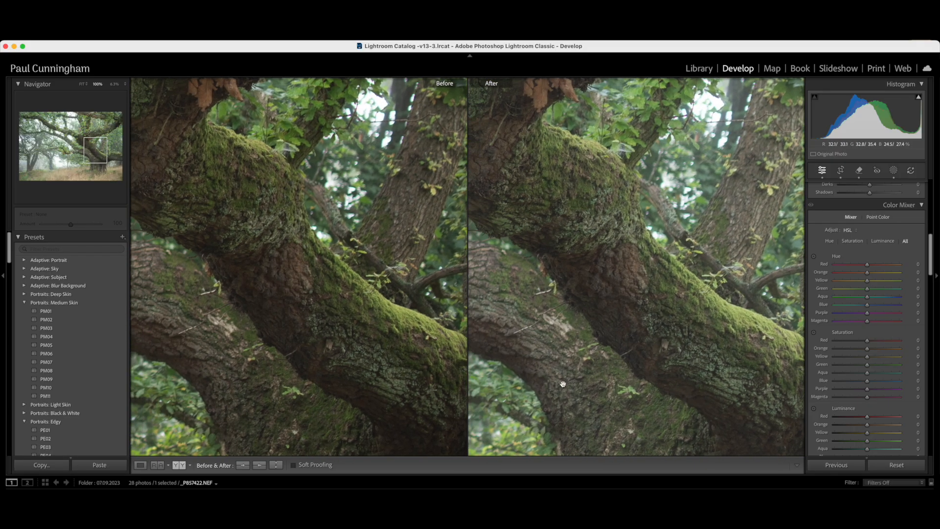
{"action": "left_click_drag", "start_coordinate": [694, 342], "coordinate": [638, 308]}
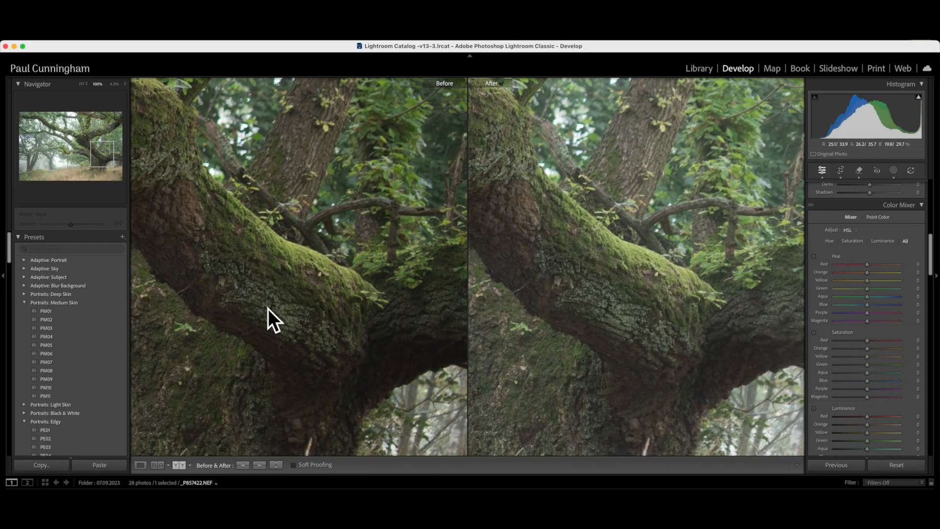
{"action": "left_click", "coordinate": [312, 303]}
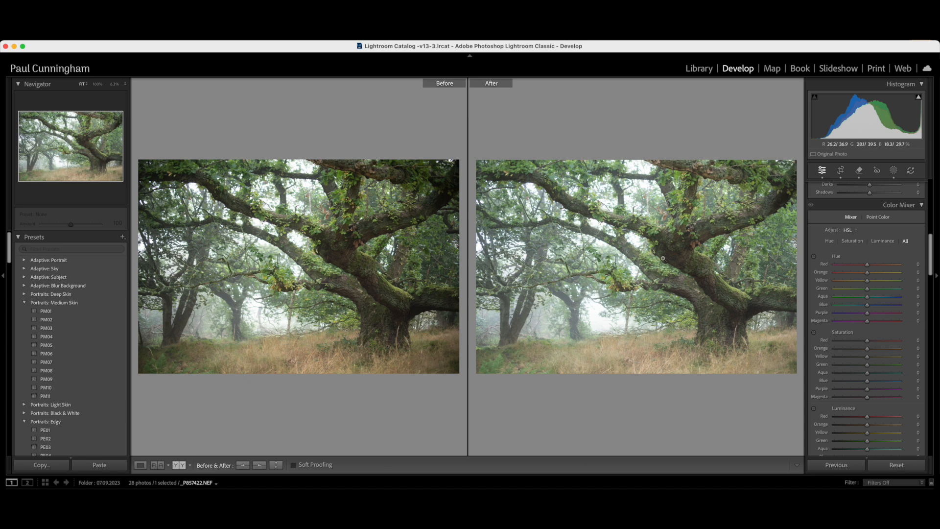
{"action": "left_click", "coordinate": [140, 466]}
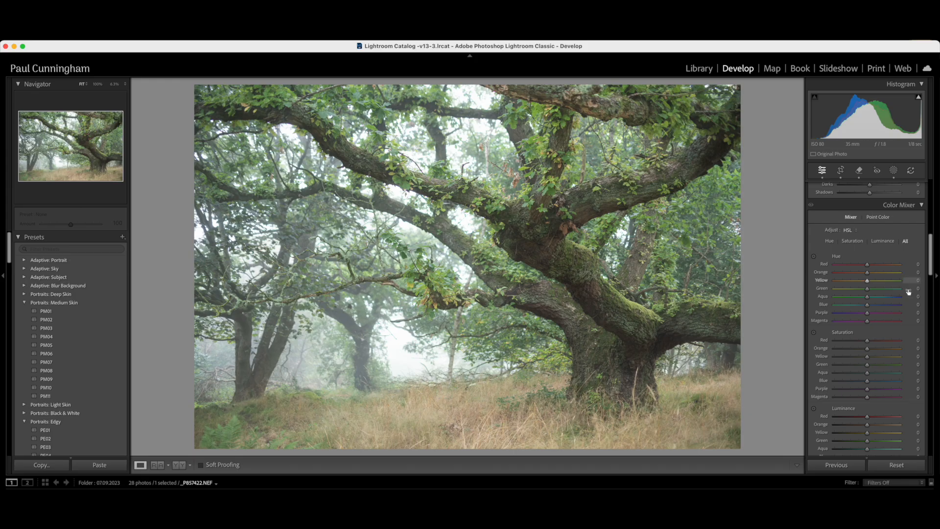
- Reduce the Green saturation to -3 in the Color Mixer
{"action": "scroll", "coordinate": [868, 305], "scroll_direction": "up", "scroll_amount": 10}
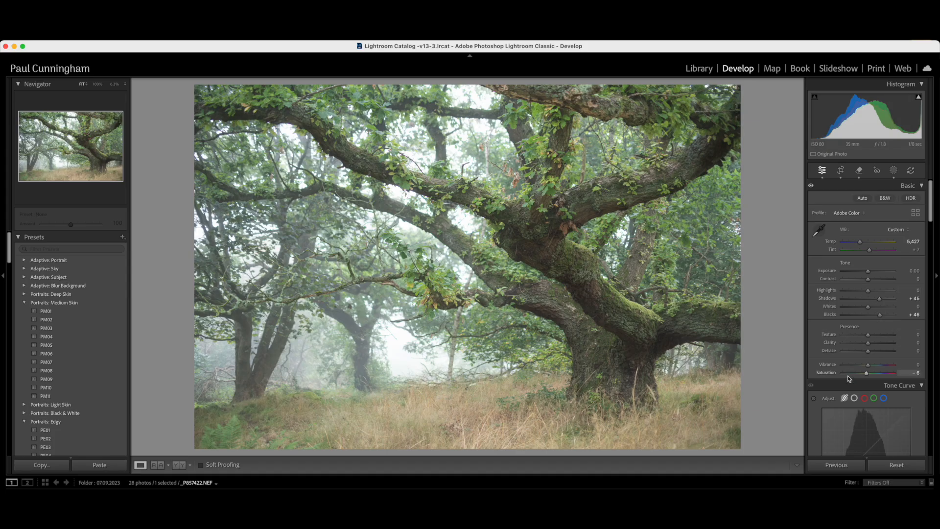
{"action": "scroll", "coordinate": [854, 378], "scroll_direction": "down", "scroll_amount": 3}
{"action": "scroll", "coordinate": [854, 378], "scroll_direction": "down", "scroll_amount": 10}
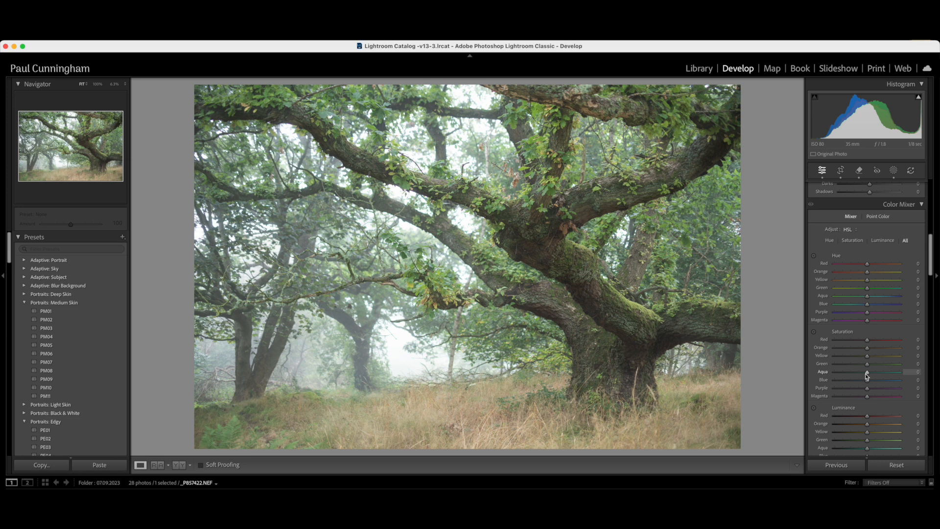
{"action": "left_click", "coordinate": [867, 368]}
{"action": "left_click_drag", "start_coordinate": [867, 368], "coordinate": [867, 368]}
{"action": "scroll", "coordinate": [867, 369], "scroll_direction": "down", "scroll_amount": 1}
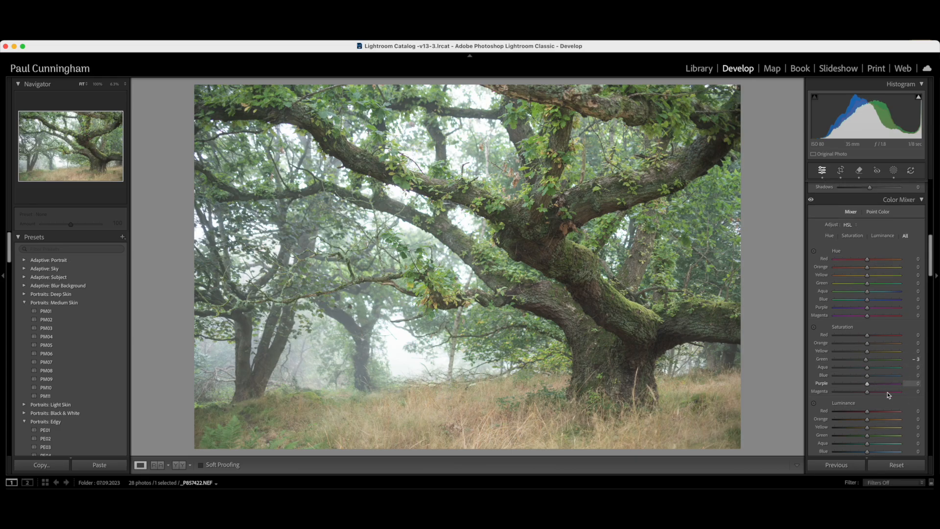
- Darken the foliage by setting the Green luminance to -6 in the Color Mixer
{"action": "scroll", "coordinate": [887, 387], "scroll_direction": "down", "scroll_amount": 2}
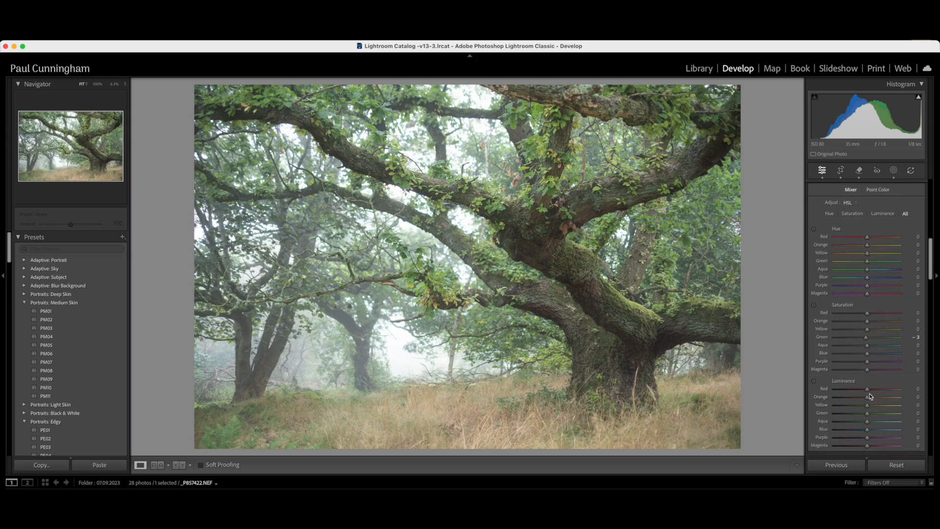
{"action": "scroll", "coordinate": [866, 399], "scroll_direction": "down", "scroll_amount": 1}
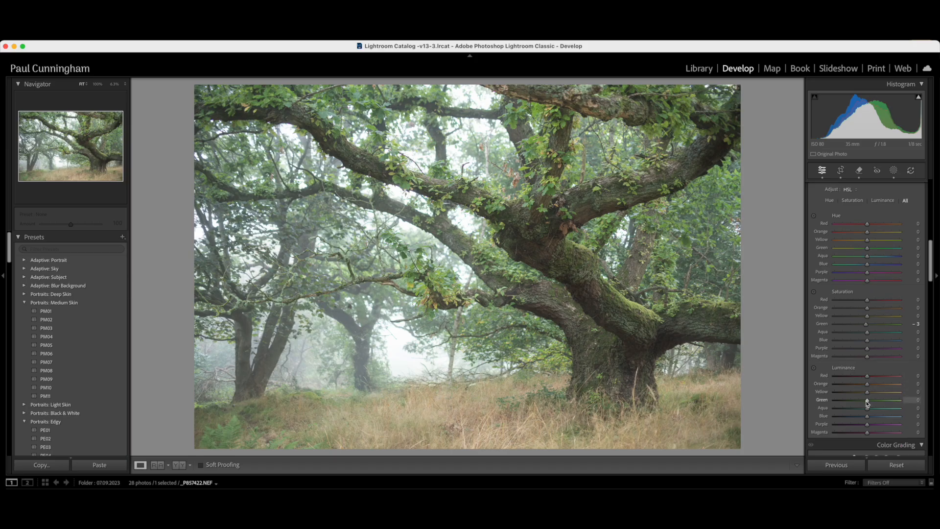
{"action": "left_click_drag", "start_coordinate": [867, 402], "coordinate": [865, 403]}
{"action": "scroll", "coordinate": [890, 362], "scroll_direction": "down", "scroll_amount": 2}
{"action": "scroll", "coordinate": [890, 362], "scroll_direction": "down", "scroll_amount": 10}
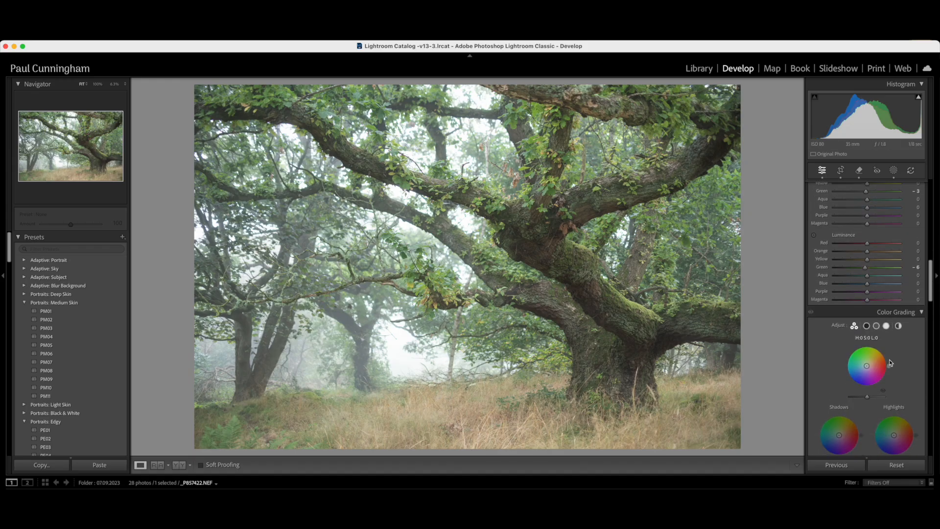
{"action": "double_click", "coordinate": [890, 362]}
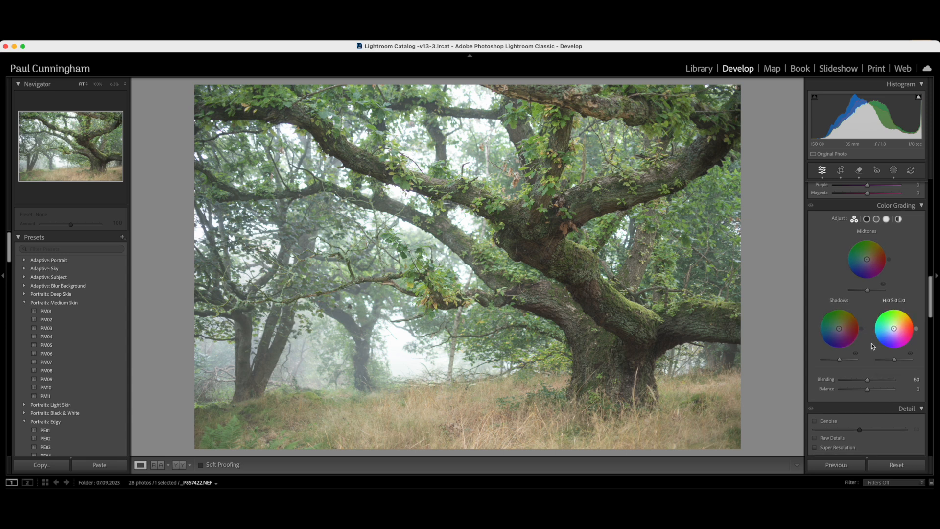
{"action": "scroll", "coordinate": [871, 343], "scroll_direction": "down", "scroll_amount": 10}
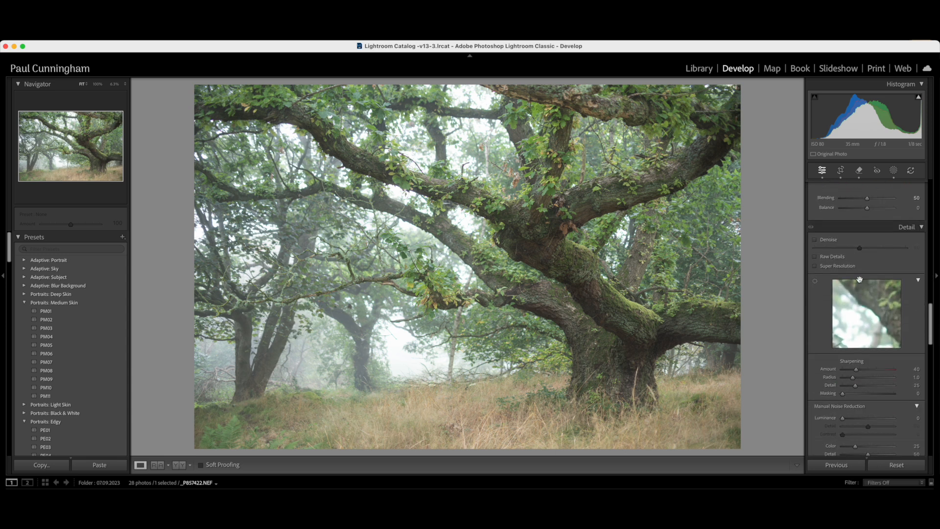
{"action": "scroll", "coordinate": [859, 280], "scroll_direction": "up", "scroll_amount": 9}
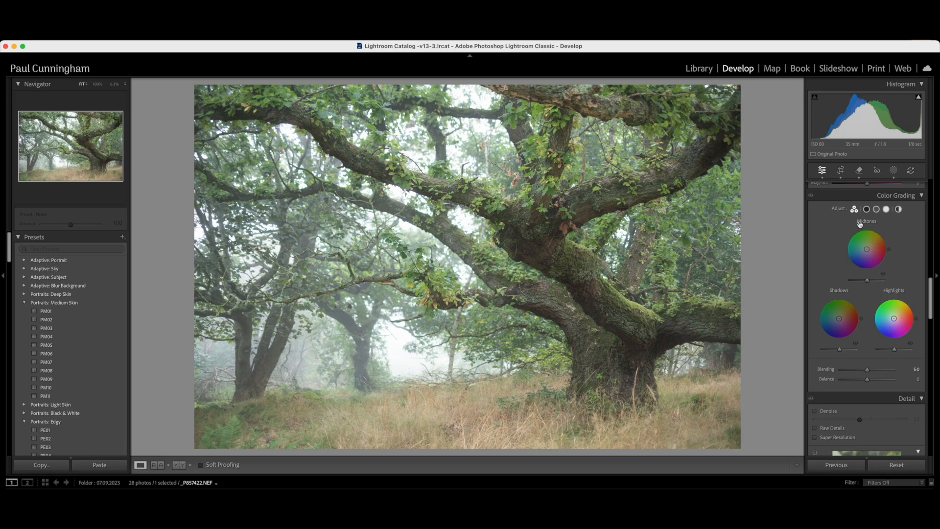
{"action": "scroll", "coordinate": [862, 284], "scroll_direction": "down", "scroll_amount": 4}
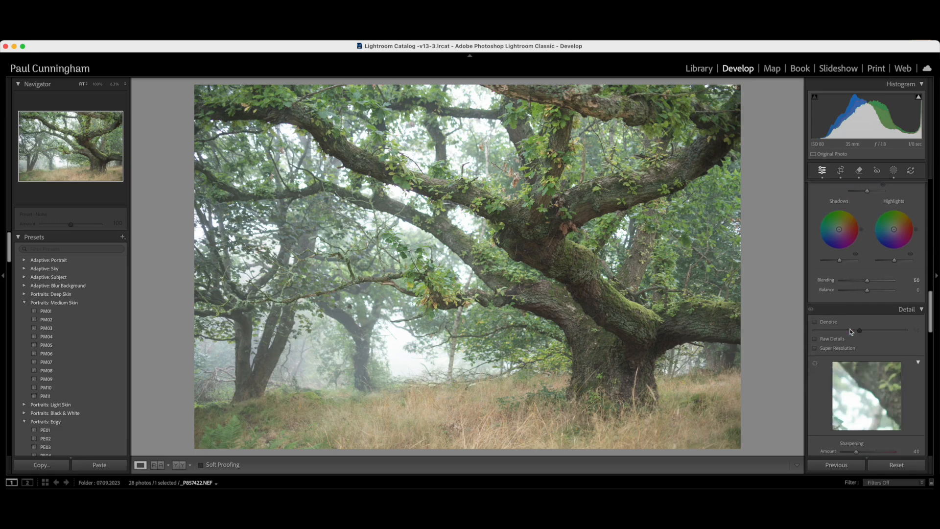
- Try a Dehaze of -5 on the whole photo and settle on Dehaze +9
{"action": "scroll", "coordinate": [828, 363], "scroll_direction": "up", "scroll_amount": 10}
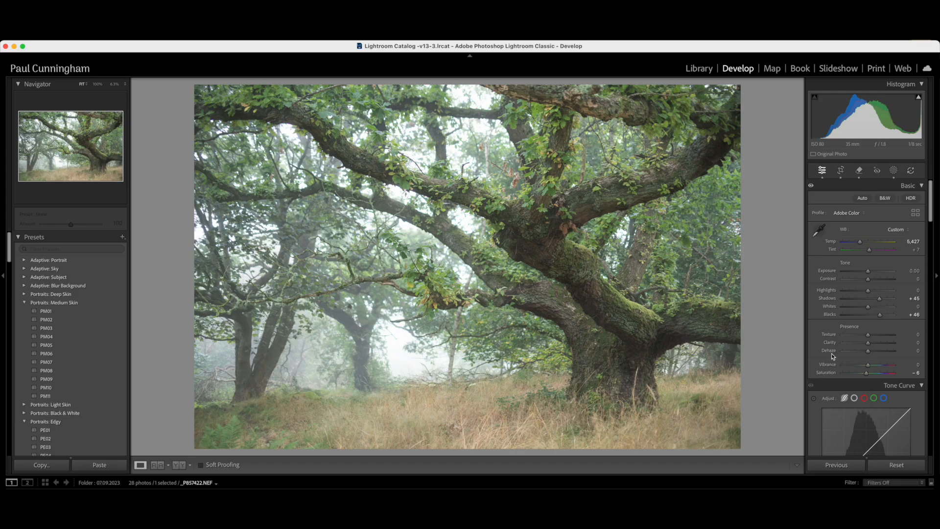
{"action": "mouse_move", "coordinate": [868, 351]}
{"action": "left_mouse_down"}
{"action": "mouse_move", "coordinate": [858, 353]}
{"action": "mouse_move", "coordinate": [869, 354]}
{"action": "left_mouse_up"}
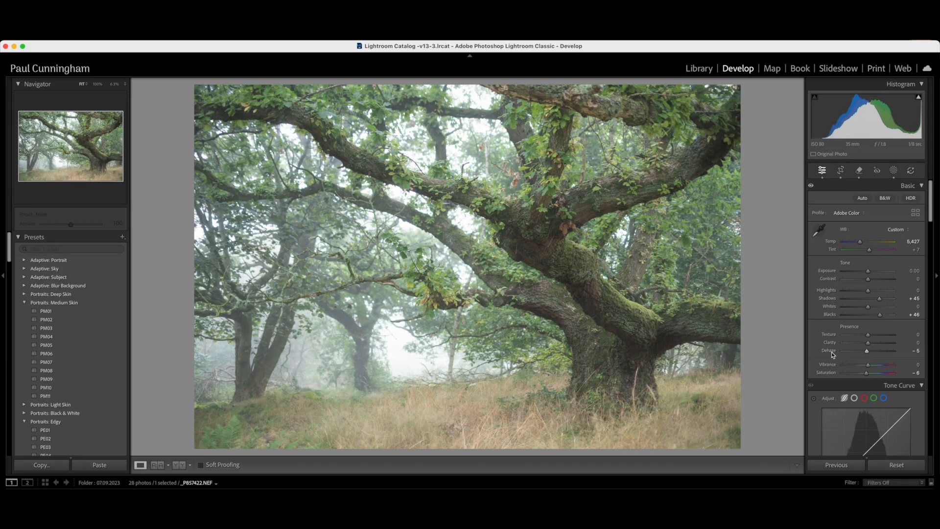
{"action": "left_click_drag", "start_coordinate": [868, 352], "coordinate": [870, 352]}
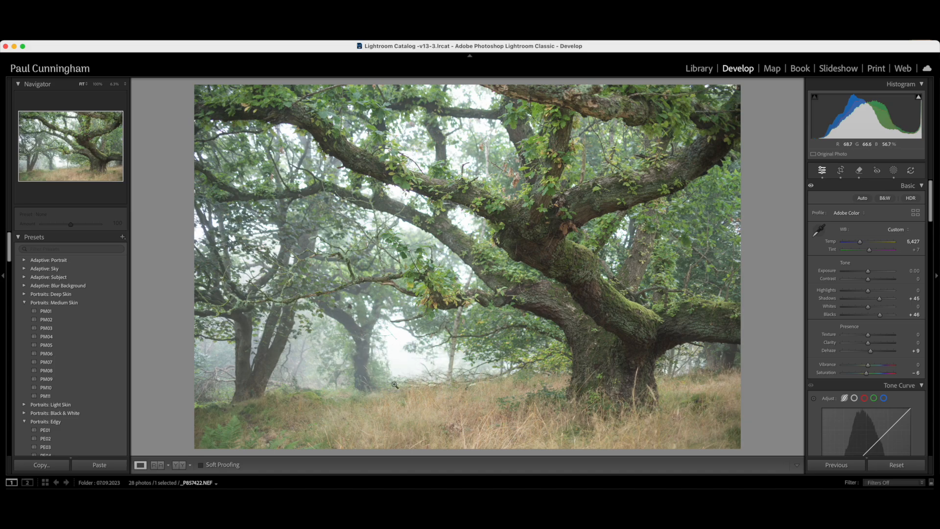
{"action": "scroll", "coordinate": [851, 411], "scroll_direction": "down", "scroll_amount": 5}
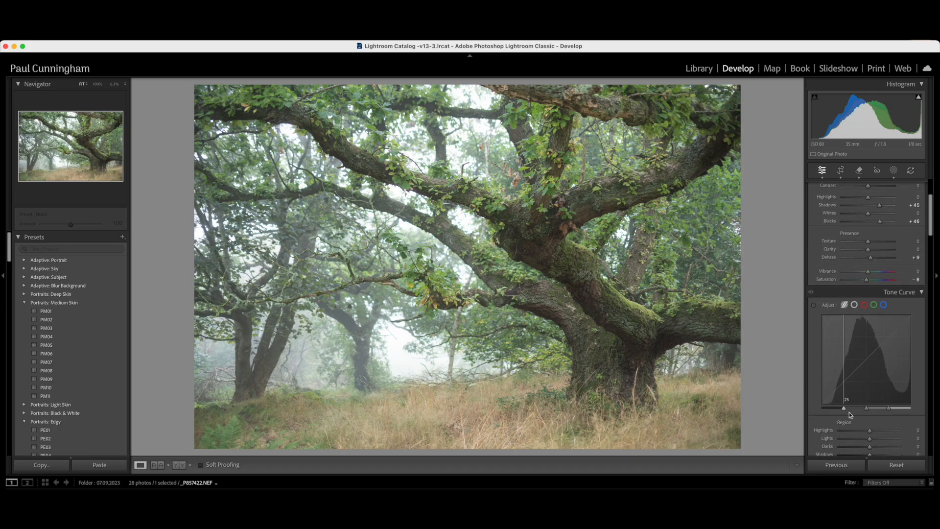
{"action": "scroll", "coordinate": [850, 415], "scroll_direction": "down", "scroll_amount": 3}
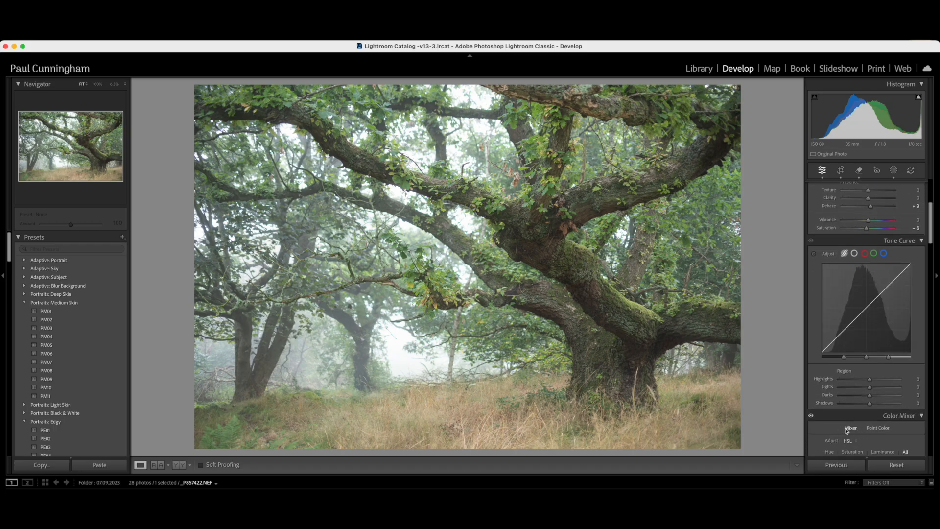
{"action": "scroll", "coordinate": [858, 405], "scroll_direction": "down", "scroll_amount": 15}
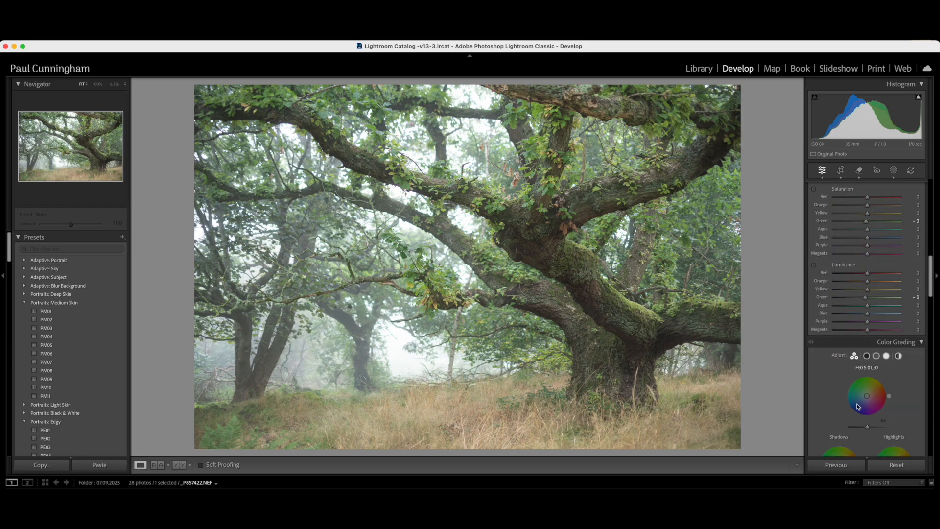
{"action": "scroll", "coordinate": [857, 403], "scroll_direction": "up", "scroll_amount": 8}
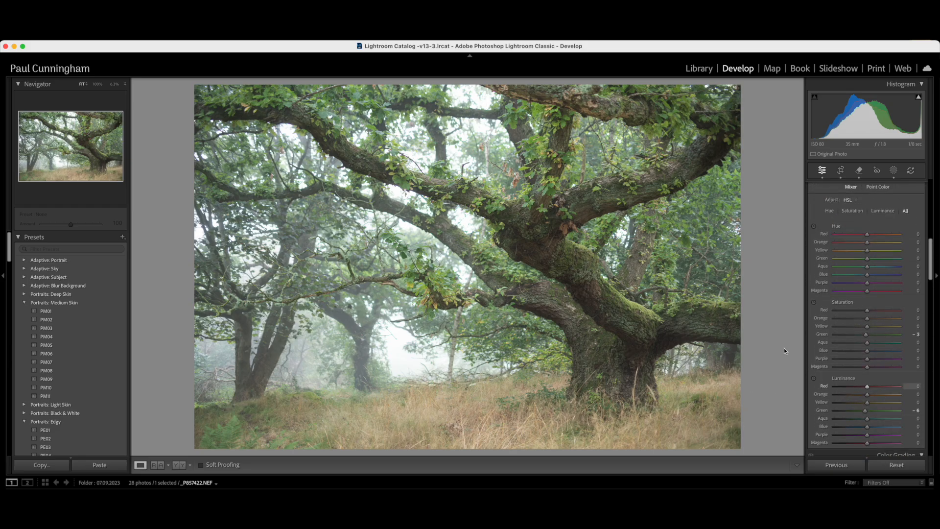
- Send a copy of the photo with Lightroom adjustments to Luminar Neo and show its editing tools
{"action": "right_click", "coordinate": [460, 258]}
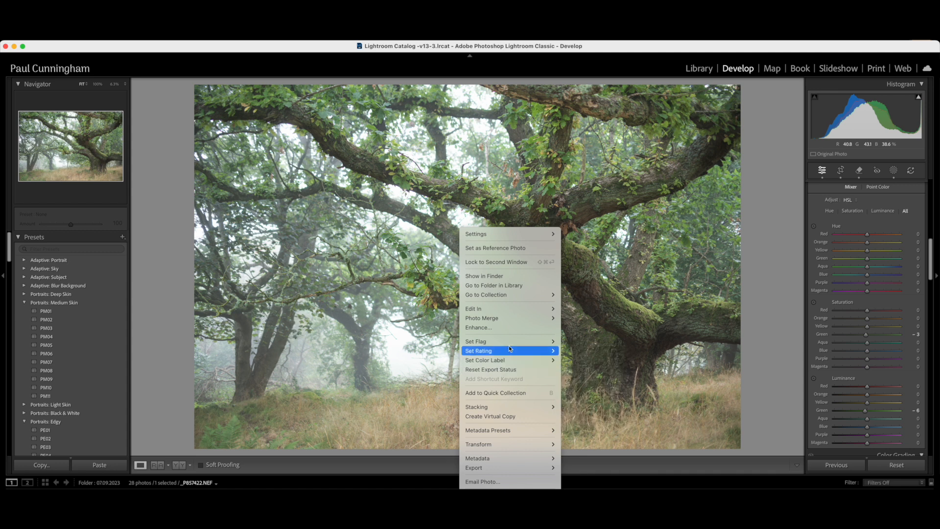
{"action": "mouse_move", "coordinate": [507, 310]}
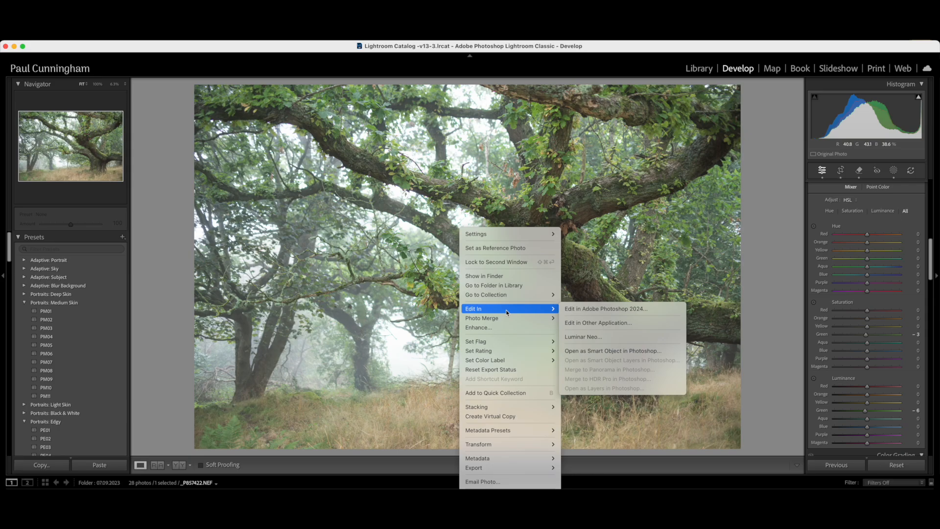
{"action": "left_click", "coordinate": [579, 337]}
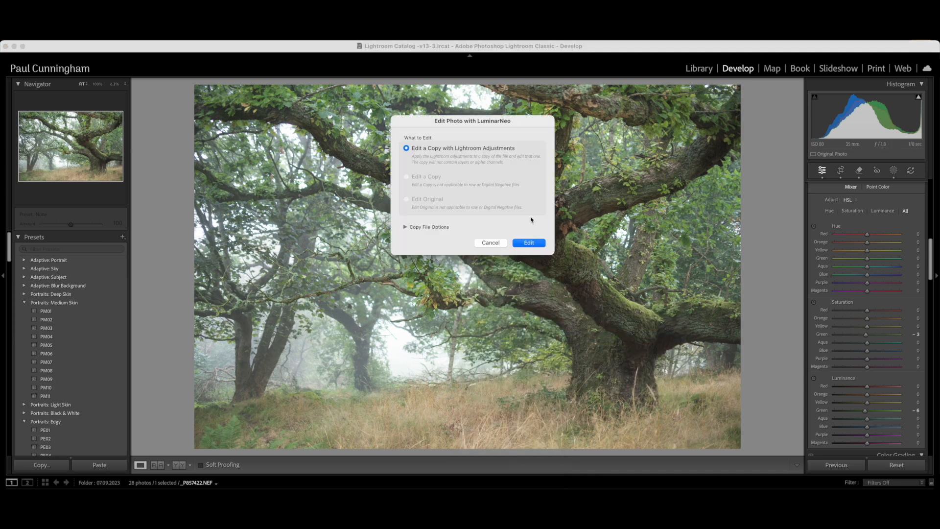
{"action": "left_click", "coordinate": [530, 242]}
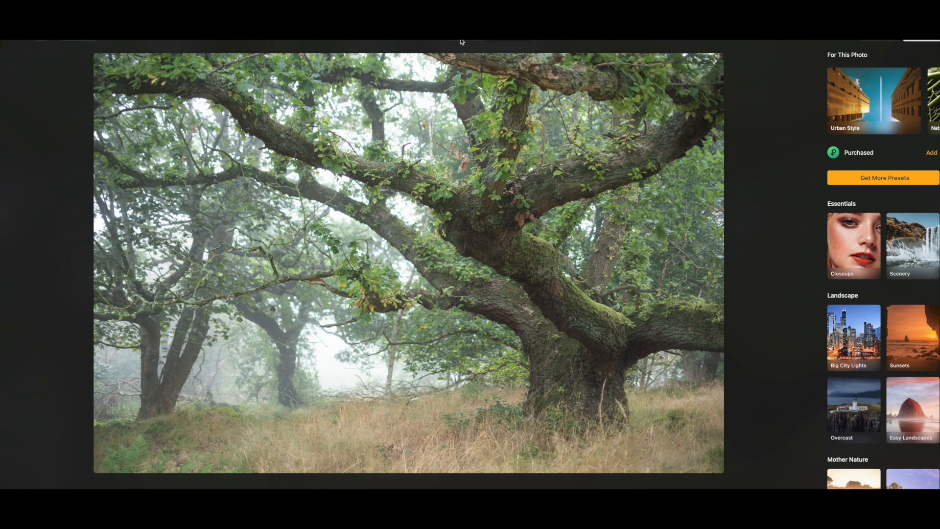
{"action": "left_click", "coordinate": [516, 41]}
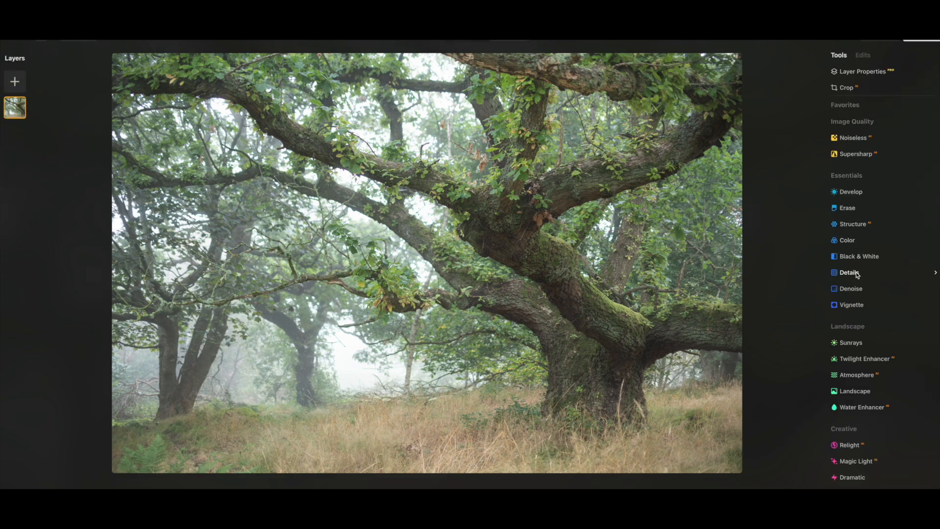
- Look through the available editing tools in the Essentials, Landscape and Creative groups
{"action": "scroll", "coordinate": [854, 389], "scroll_direction": "down", "scroll_amount": 1}
{"action": "scroll", "coordinate": [854, 385], "scroll_direction": "down", "scroll_amount": 3}
{"action": "scroll", "coordinate": [854, 385], "scroll_direction": "up", "scroll_amount": 4}
{"action": "scroll", "coordinate": [859, 301], "scroll_direction": "down", "scroll_amount": 3}
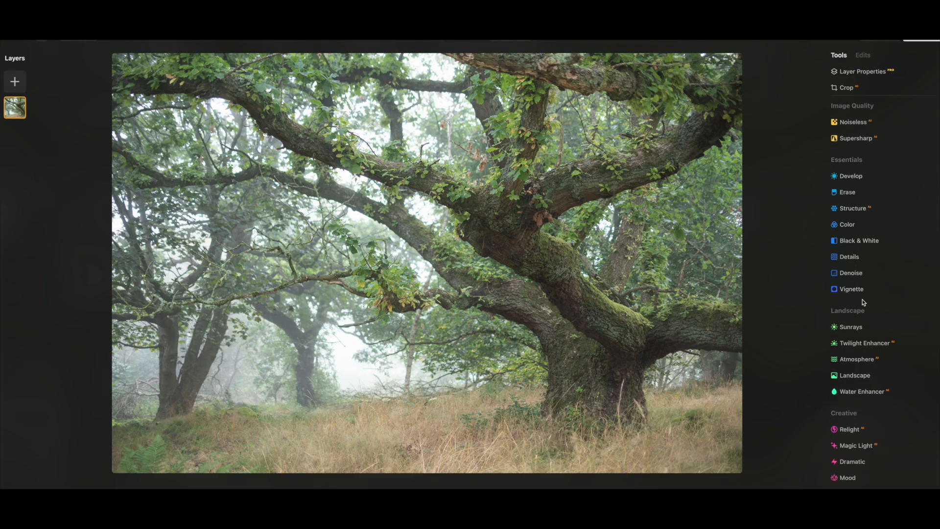
{"action": "scroll", "coordinate": [864, 301], "scroll_direction": "down", "scroll_amount": 1}
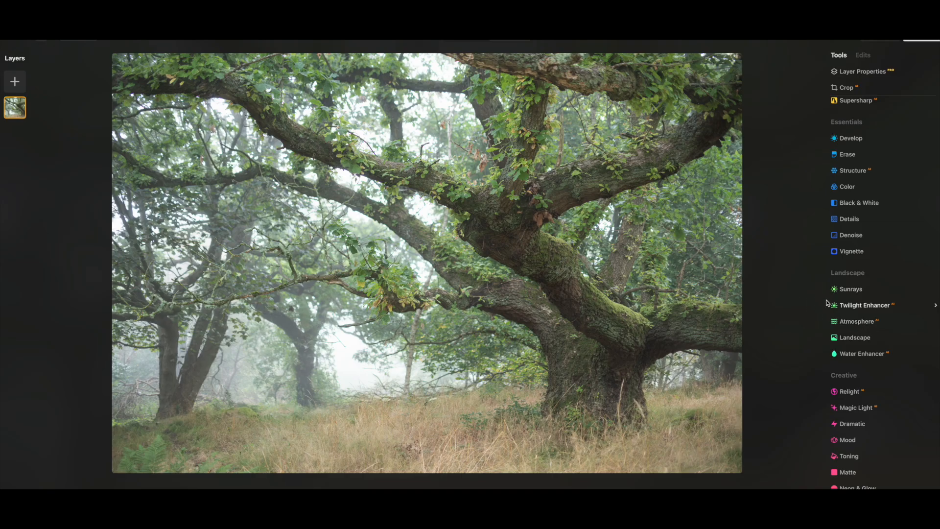
{"action": "scroll", "coordinate": [857, 323], "scroll_direction": "down", "scroll_amount": 4}
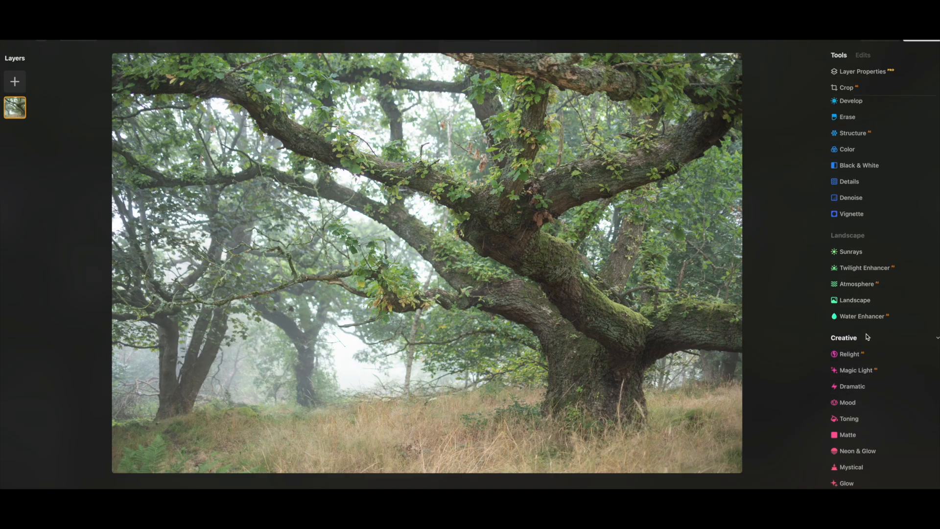
{"action": "scroll", "coordinate": [855, 338], "scroll_direction": "down", "scroll_amount": 1}
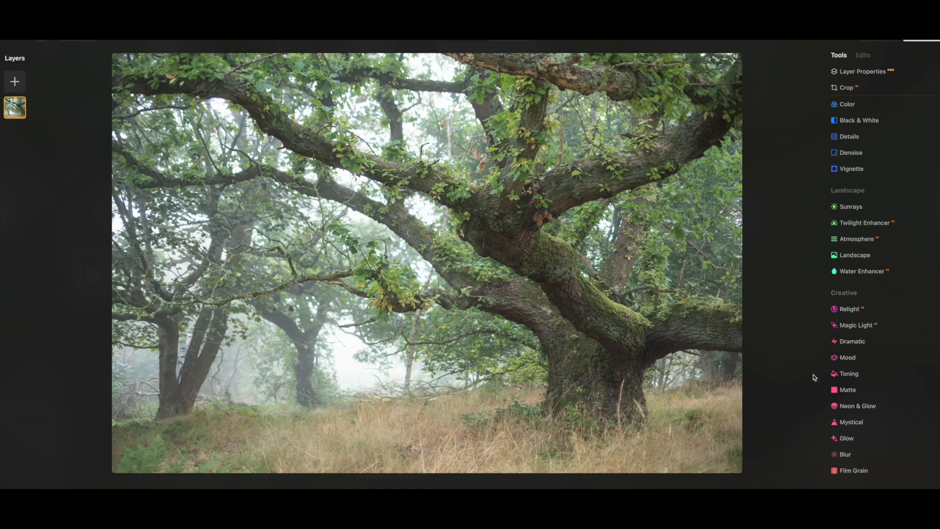
- Apply the Matte effect to the whole photo with Amount 35 and Fade 31
{"action": "left_click", "coordinate": [852, 392]}
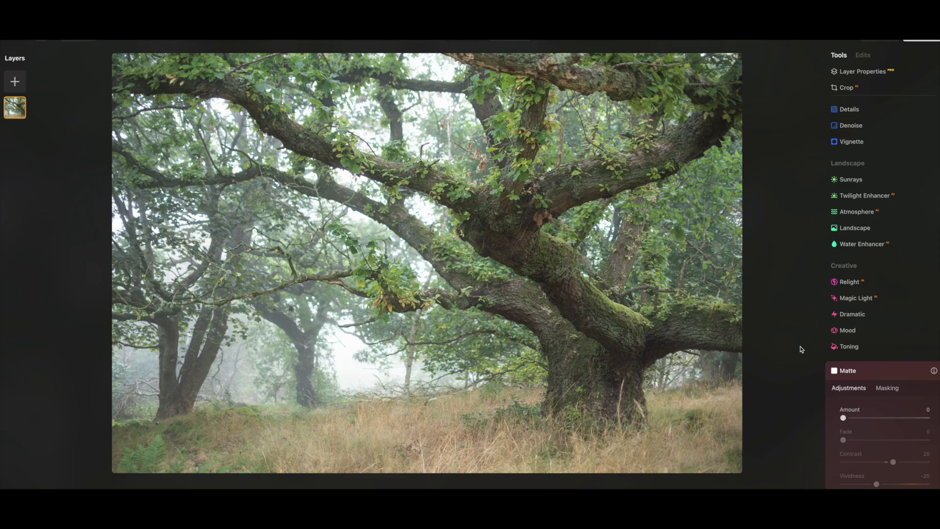
{"action": "left_click", "coordinate": [868, 420]}
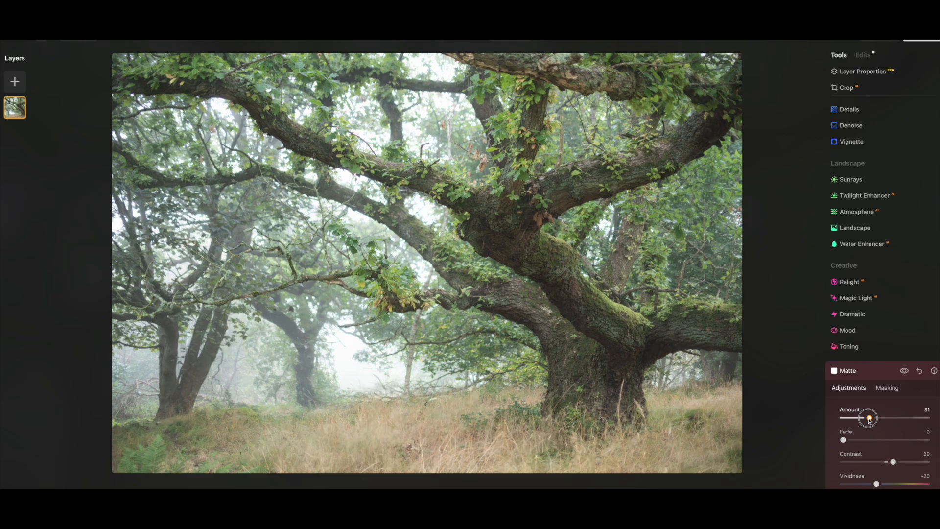
{"action": "mouse_move", "coordinate": [869, 420]}
{"action": "left_mouse_down"}
{"action": "mouse_move", "coordinate": [861, 419]}
{"action": "mouse_move", "coordinate": [872, 420]}
{"action": "left_mouse_up"}
{"action": "scroll", "coordinate": [876, 427], "scroll_direction": "down", "scroll_amount": 2}
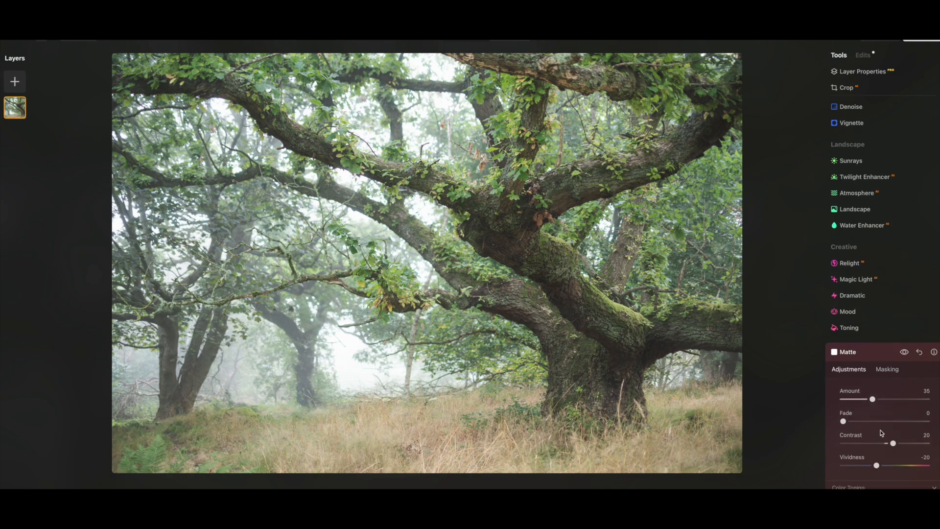
{"action": "left_click_drag", "start_coordinate": [843, 414], "coordinate": [869, 417]}
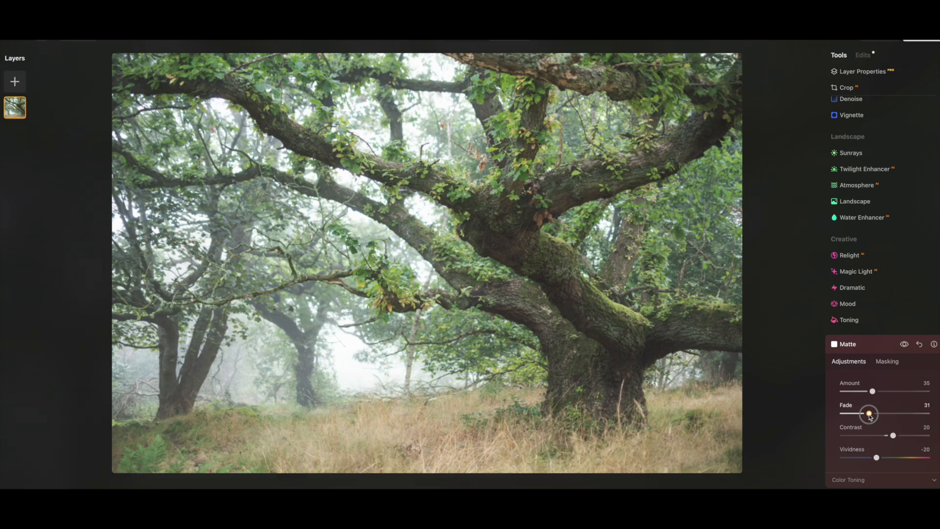
{"action": "left_click_drag", "start_coordinate": [869, 416], "coordinate": [871, 418]}
- Try a lower Vividness for the Matte effect and reset it to its default of -20
{"action": "scroll", "coordinate": [859, 458], "scroll_direction": "down", "scroll_amount": 2}
{"action": "mouse_move", "coordinate": [876, 427]}
{"action": "left_mouse_down"}
{"action": "mouse_move", "coordinate": [919, 426]}
{"action": "mouse_move", "coordinate": [865, 427]}
{"action": "left_mouse_up"}
{"action": "double_click", "coordinate": [851, 421]}
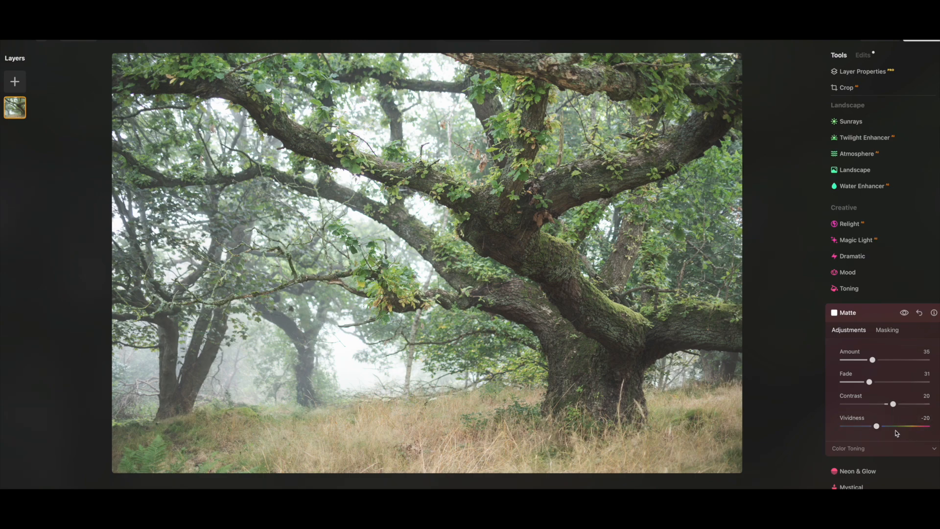
- Add a Soft Focus Glow with Amount 3 and apply the edits to return the photo to Lightroom Classic
{"action": "scroll", "coordinate": [894, 434], "scroll_direction": "down", "scroll_amount": 2}
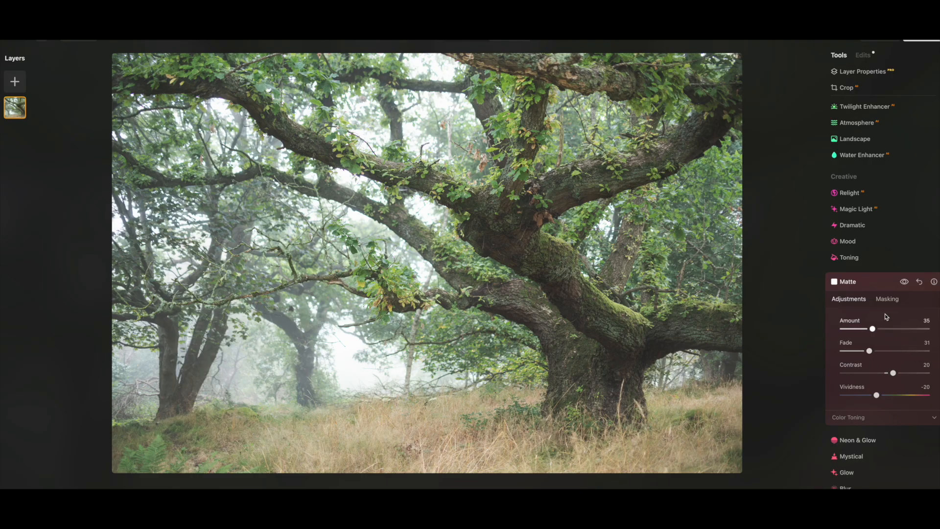
{"action": "scroll", "coordinate": [864, 460], "scroll_direction": "down", "scroll_amount": 3}
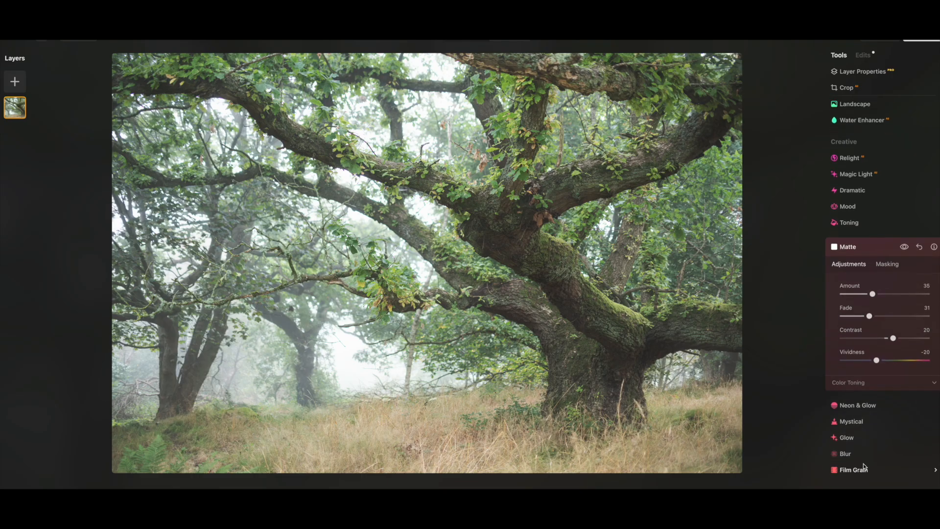
{"action": "left_click", "coordinate": [847, 423]}
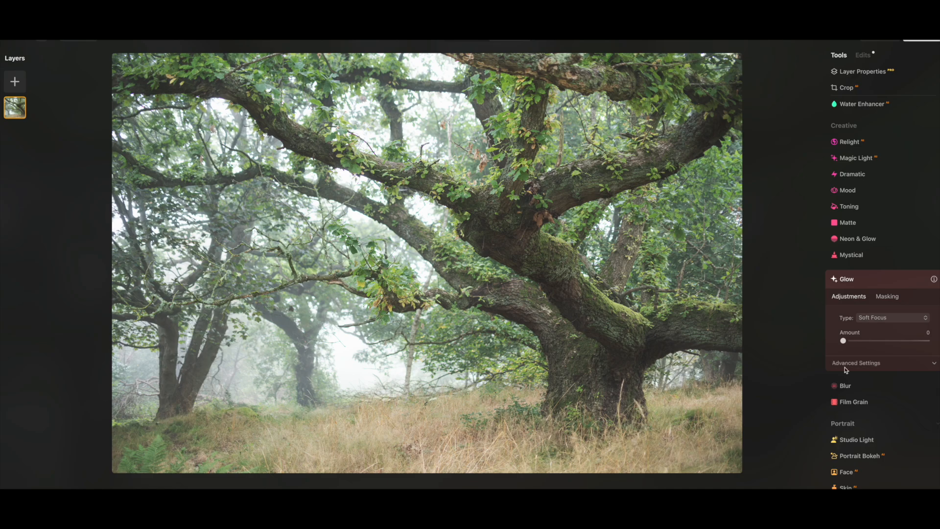
{"action": "left_click", "coordinate": [843, 341]}
{"action": "left_click_drag", "start_coordinate": [844, 344], "coordinate": [847, 344]}
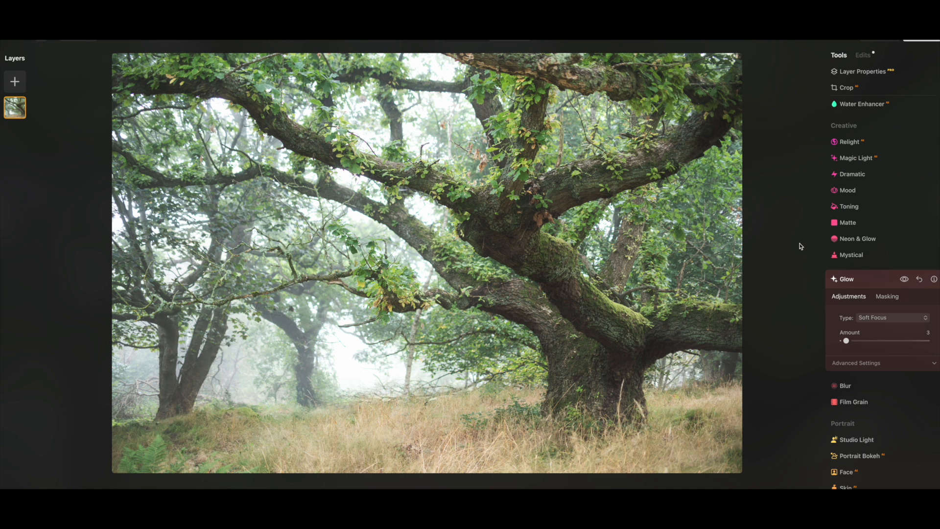
{"action": "left_click", "coordinate": [922, 39]}
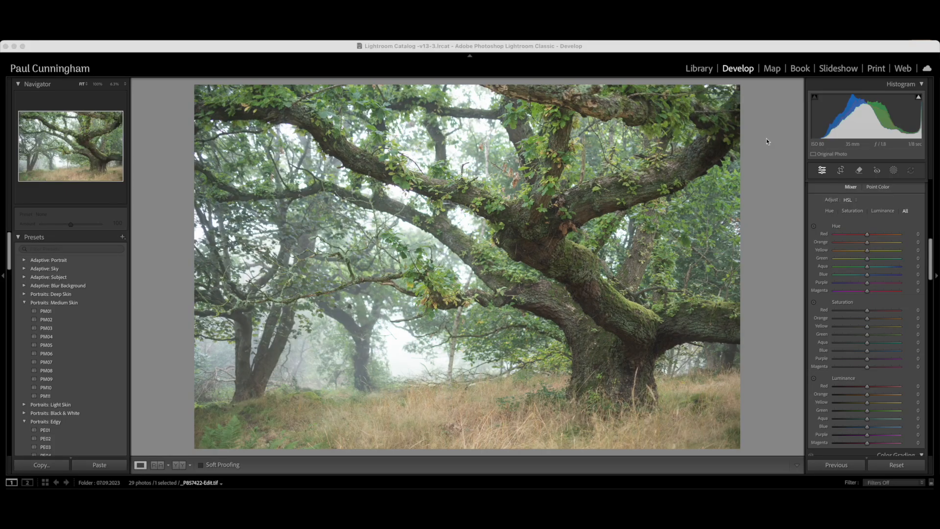
- Inspect the branches and misty background foliage at 100% and return to the full photo view
{"action": "left_click", "coordinate": [484, 312]}
{"action": "left_click_drag", "start_coordinate": [484, 313], "coordinate": [525, 299]}
{"action": "left_click_drag", "start_coordinate": [353, 250], "coordinate": [526, 189]}
{"action": "left_click_drag", "start_coordinate": [374, 348], "coordinate": [369, 270]}
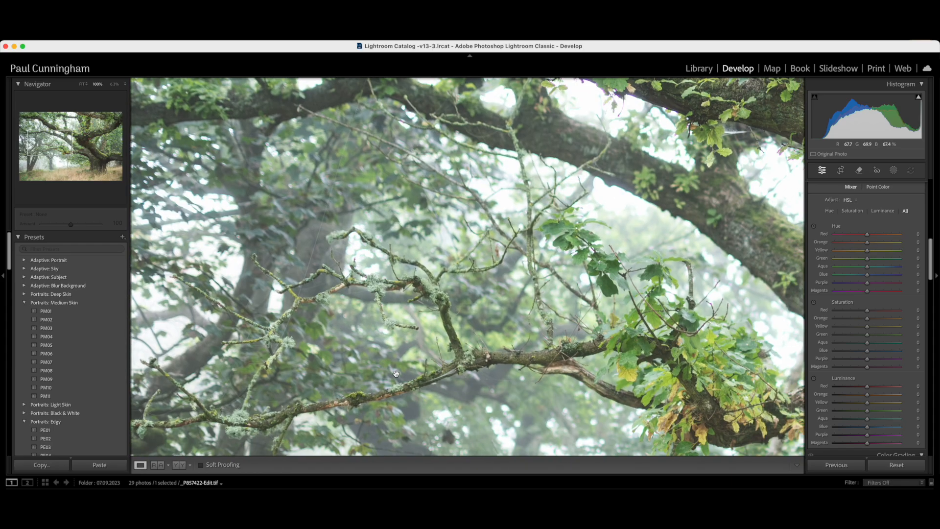
{"action": "left_click", "coordinate": [386, 349]}
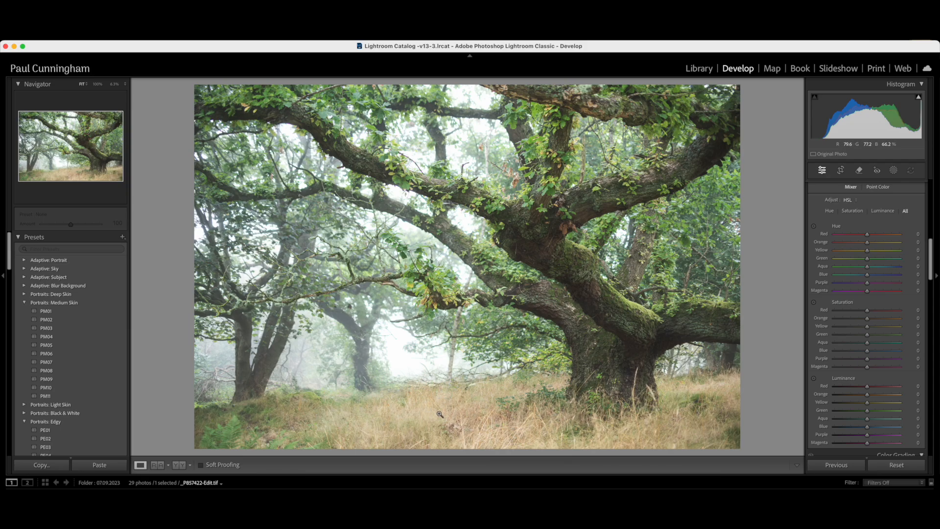
- Darken the grassy foreground with a linear gradient mask rising from the lower edge, using Exposure -0.37 and Highlights -17
{"action": "left_click", "coordinate": [893, 170]}
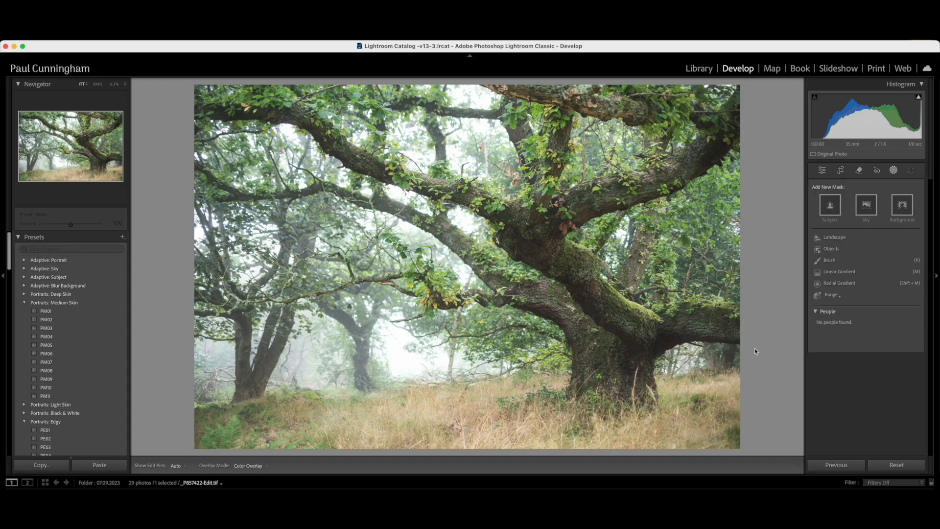
{"action": "left_click", "coordinate": [838, 272]}
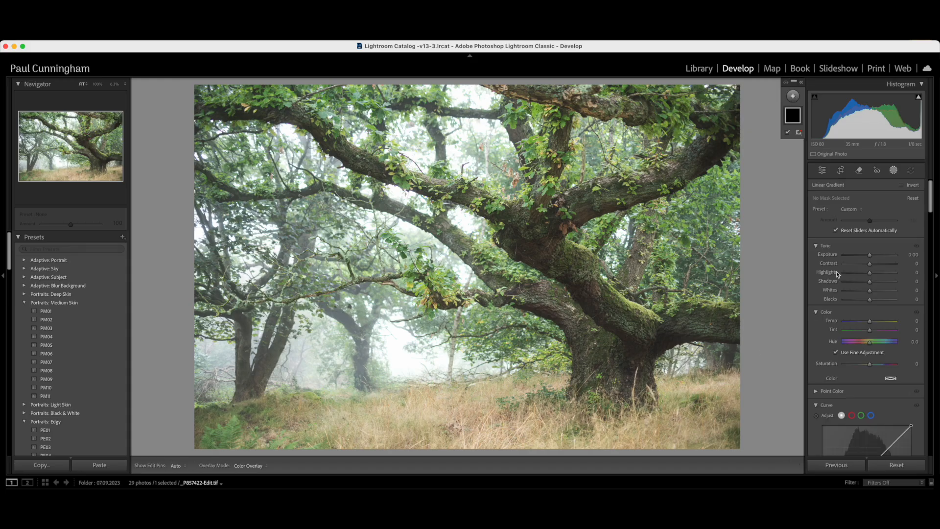
{"action": "left_click_drag", "start_coordinate": [472, 444], "coordinate": [471, 331]}
{"action": "mouse_move", "coordinate": [869, 272]}
{"action": "left_mouse_down"}
{"action": "mouse_move", "coordinate": [862, 274]}
{"action": "mouse_move", "coordinate": [865, 257]}
{"action": "left_mouse_up"}
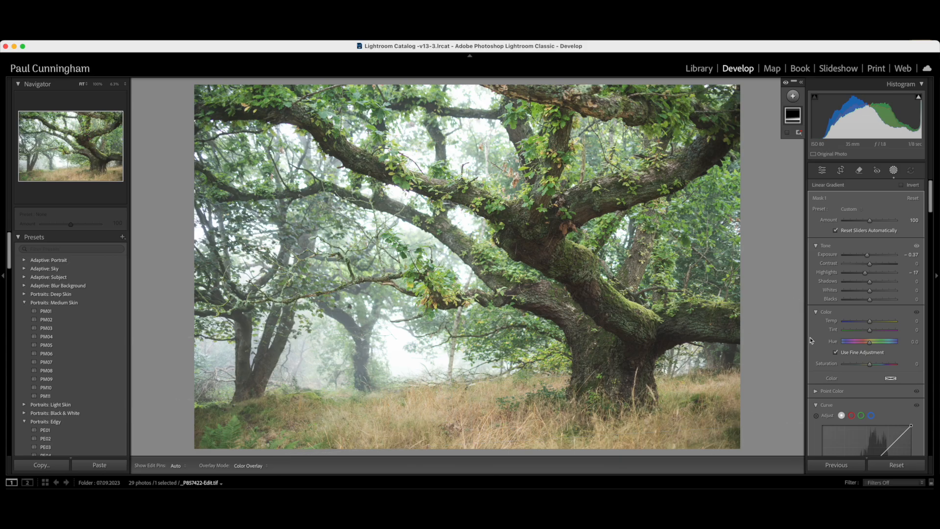
{"action": "scroll", "coordinate": [854, 388], "scroll_direction": "down", "scroll_amount": 10}
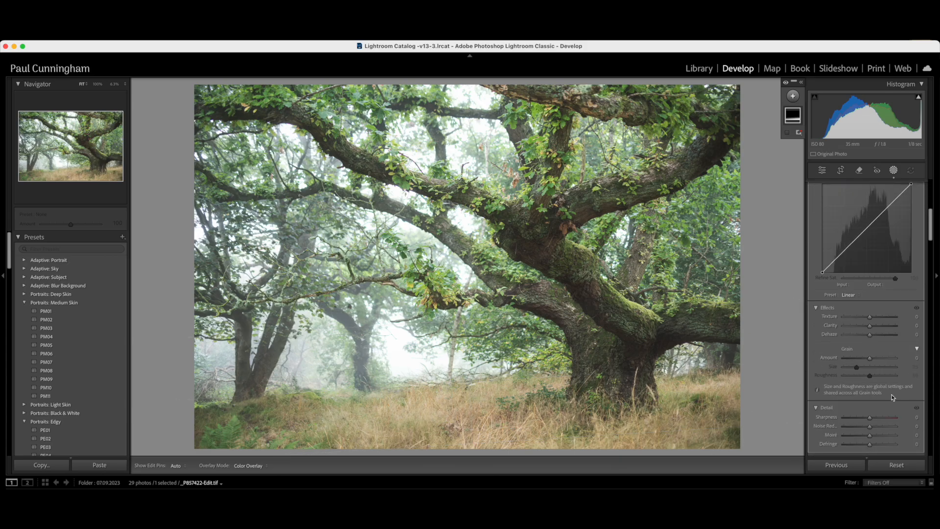
{"action": "left_click", "coordinate": [914, 359]}
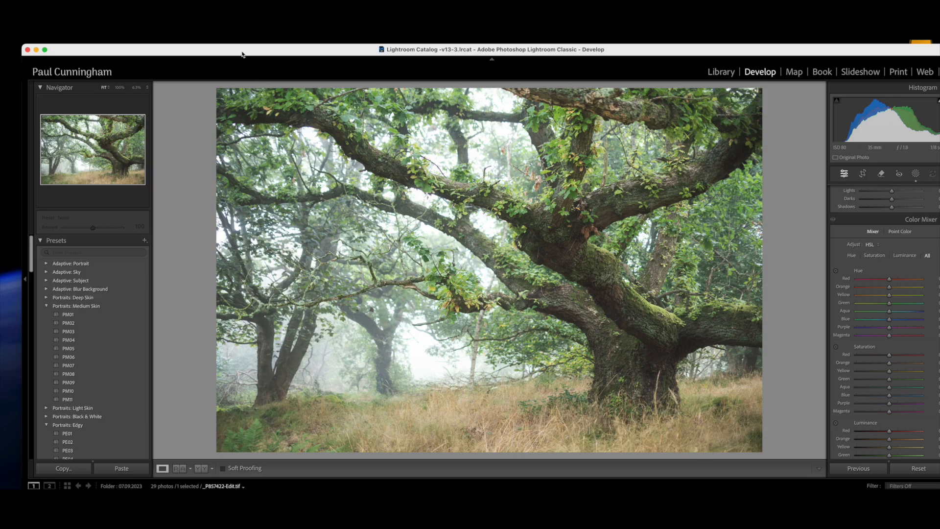
{"action": "left_click_drag", "start_coordinate": [240, 50], "coordinate": [233, 49]}
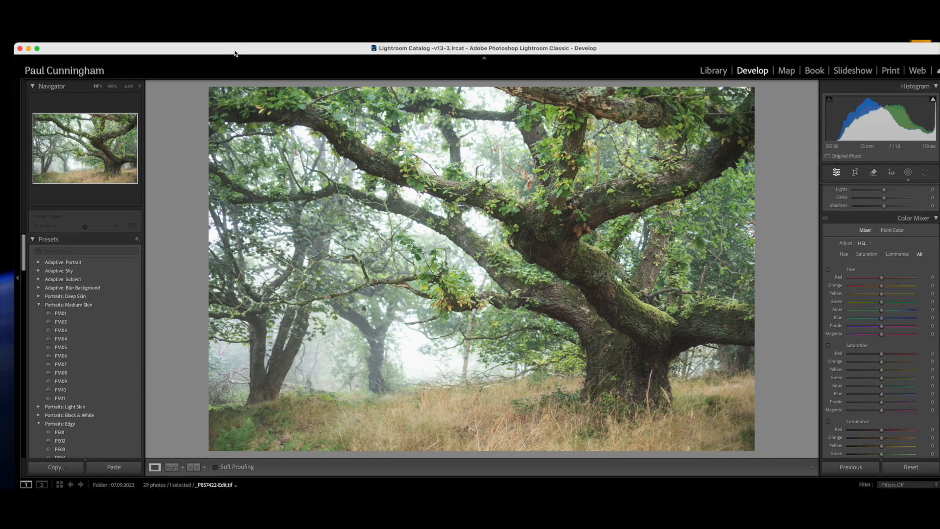